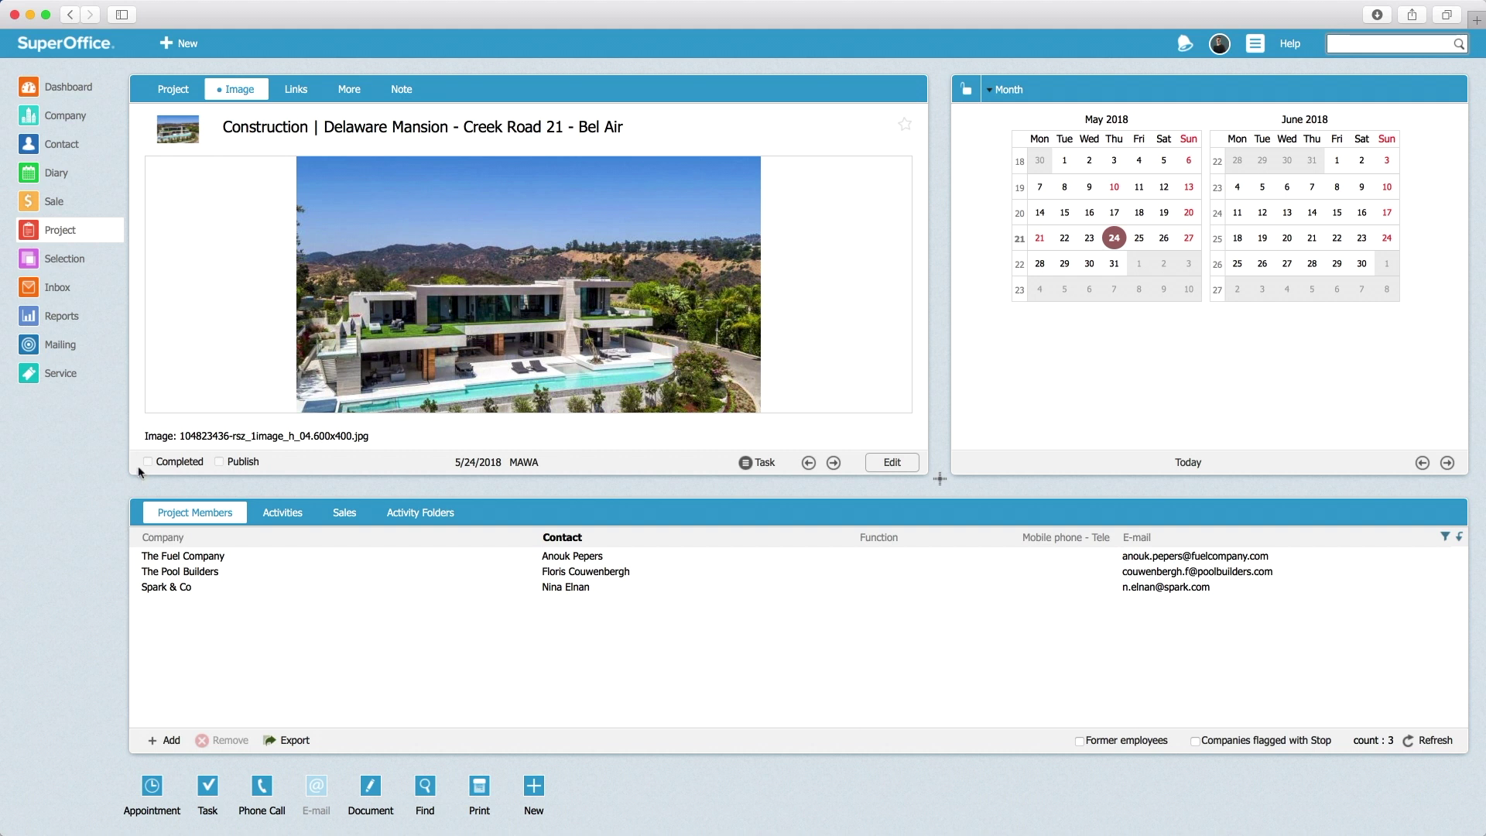
Switch the project's bottom panel from members to its 10 activities dated 4/6/2018
{"action": "left_click", "coordinate": [296, 520]}
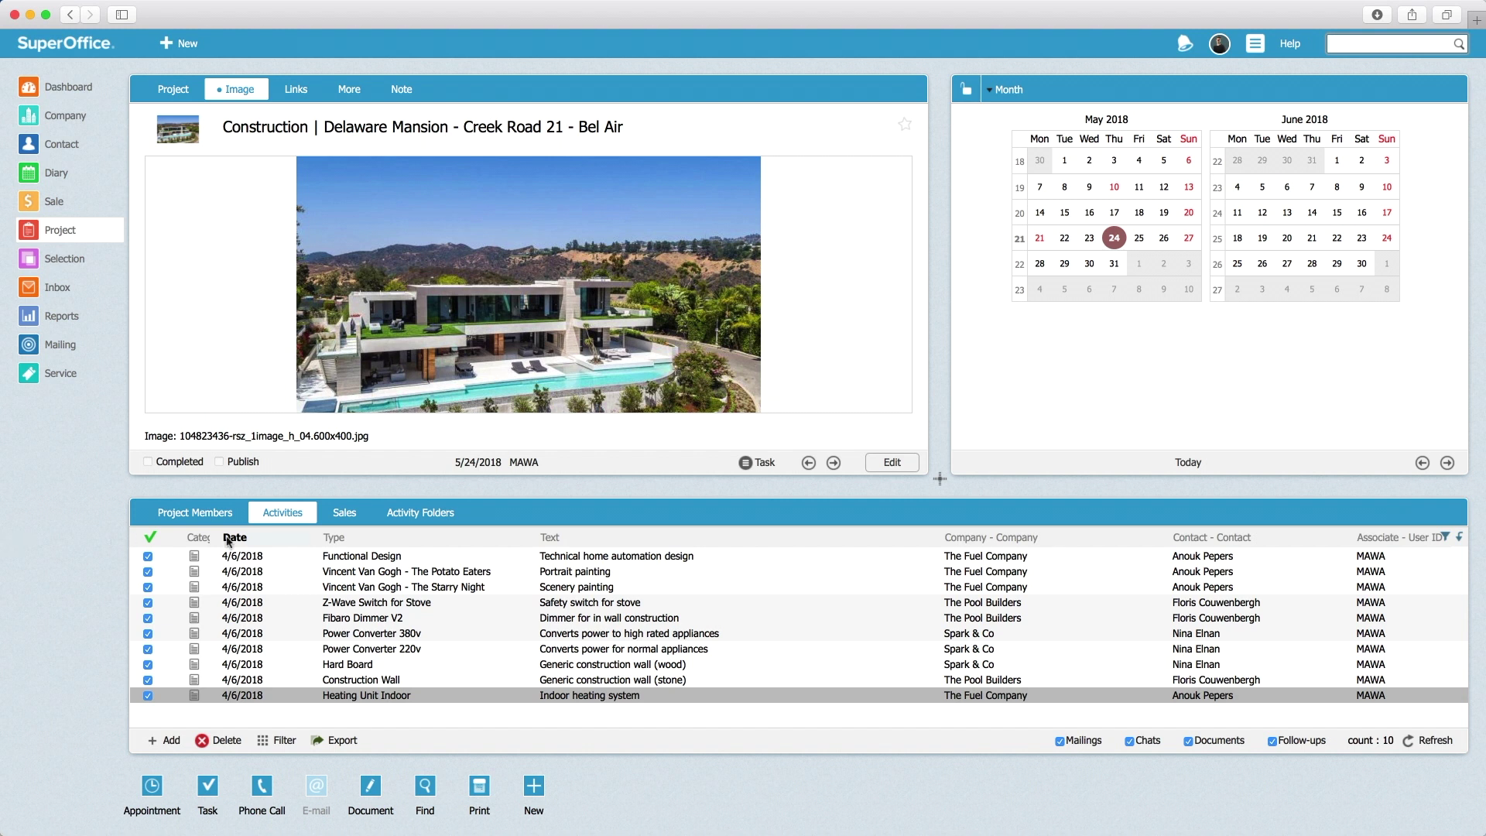
Build the project's activity folders, such as Plumbing and Electricity, from the Indoor Construction template
{"action": "left_click", "coordinate": [428, 520]}
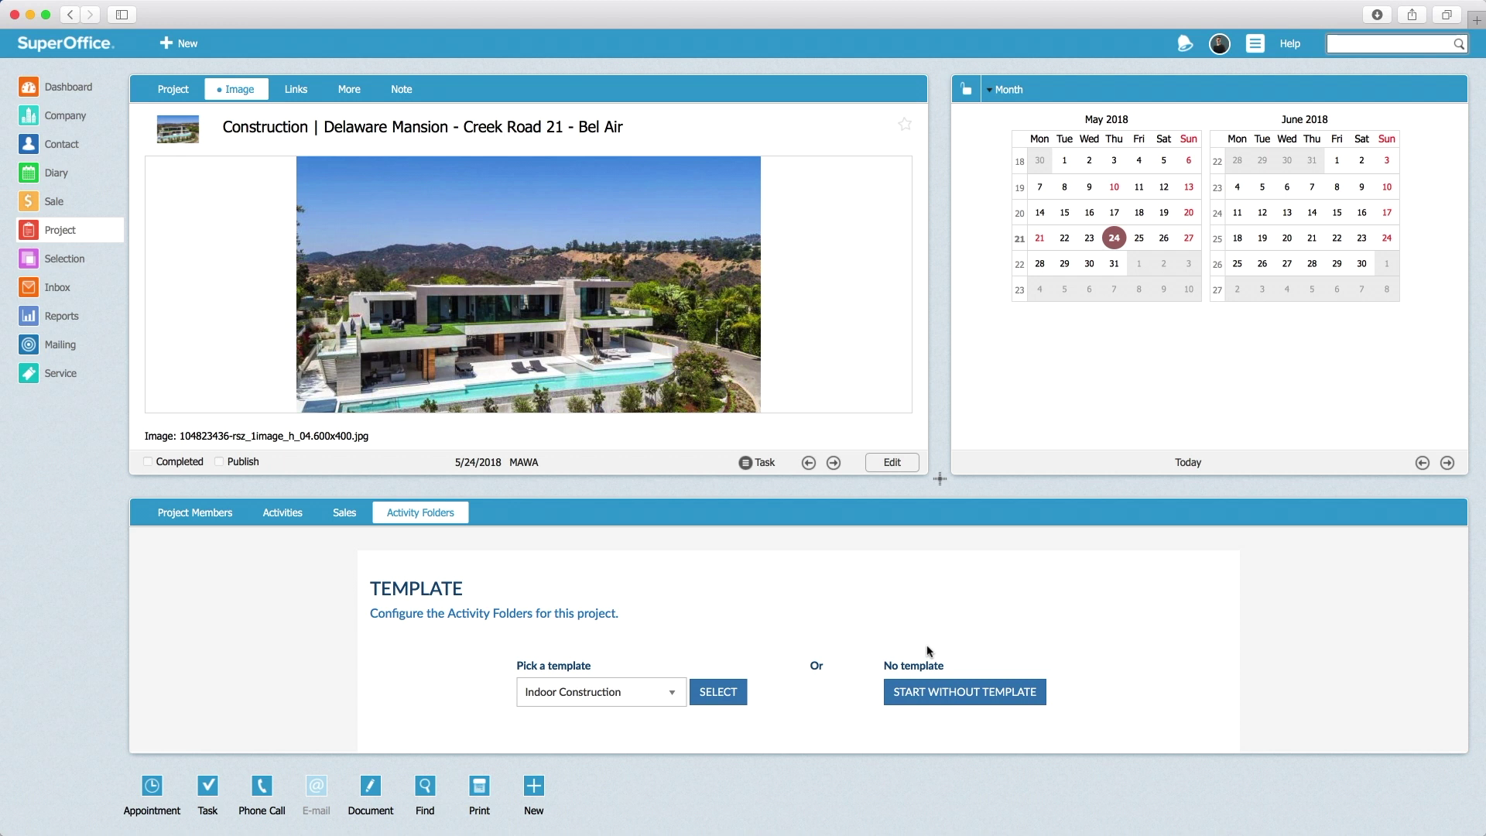
{"action": "left_click", "coordinate": [672, 694]}
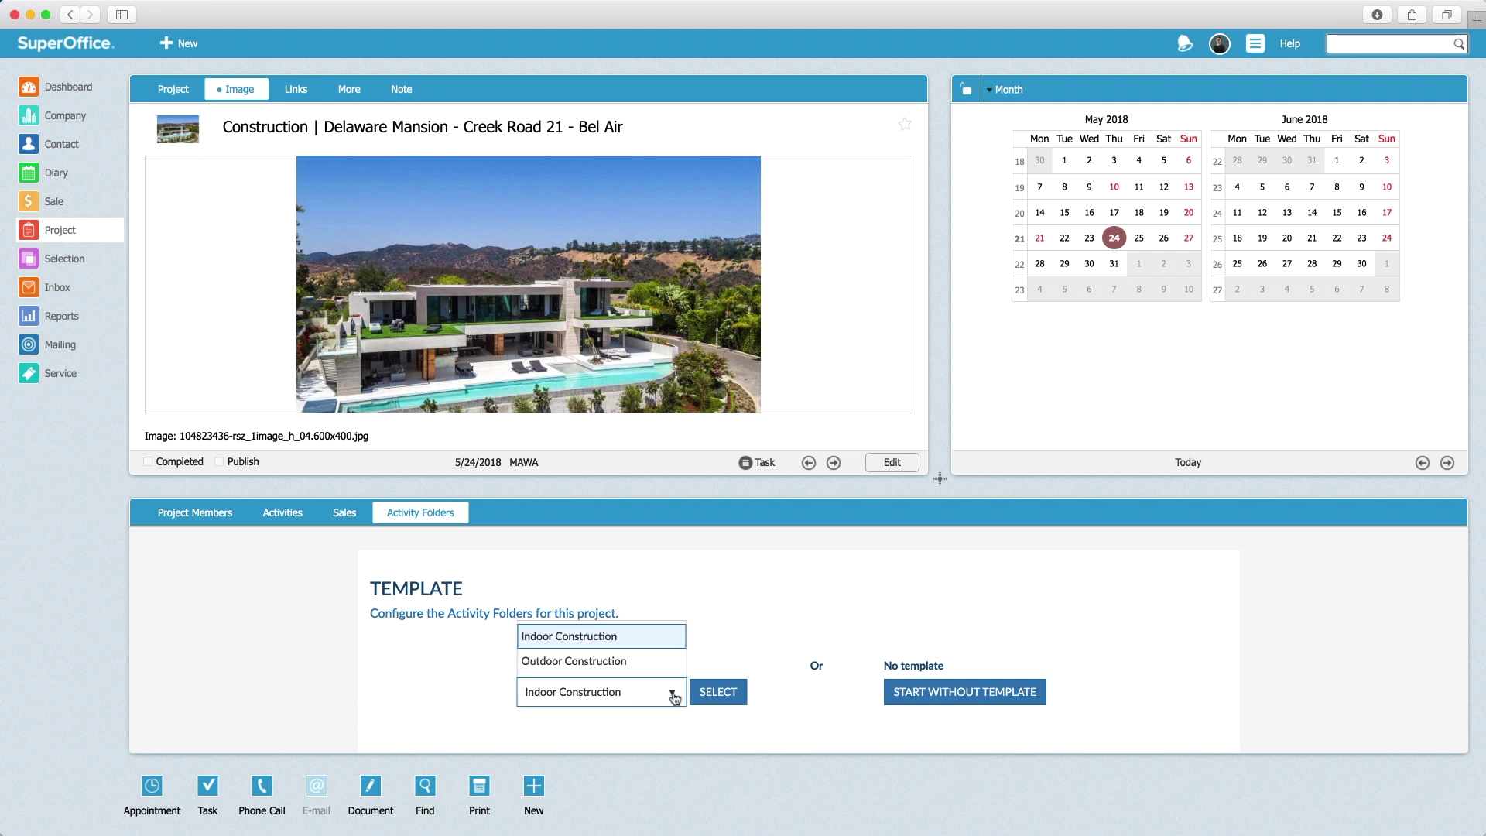
{"action": "left_click", "coordinate": [592, 640]}
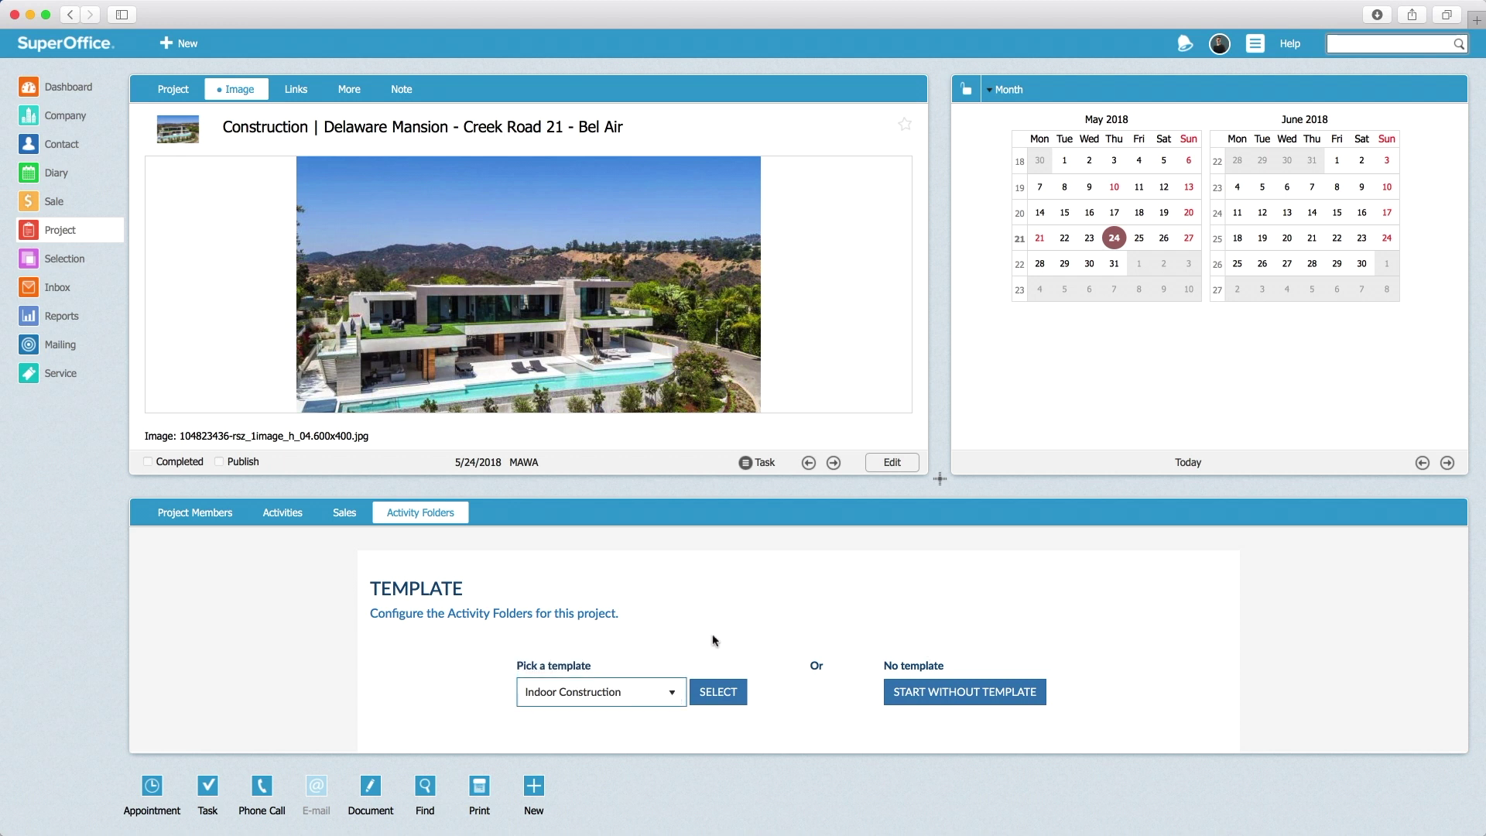
{"action": "left_click", "coordinate": [719, 699]}
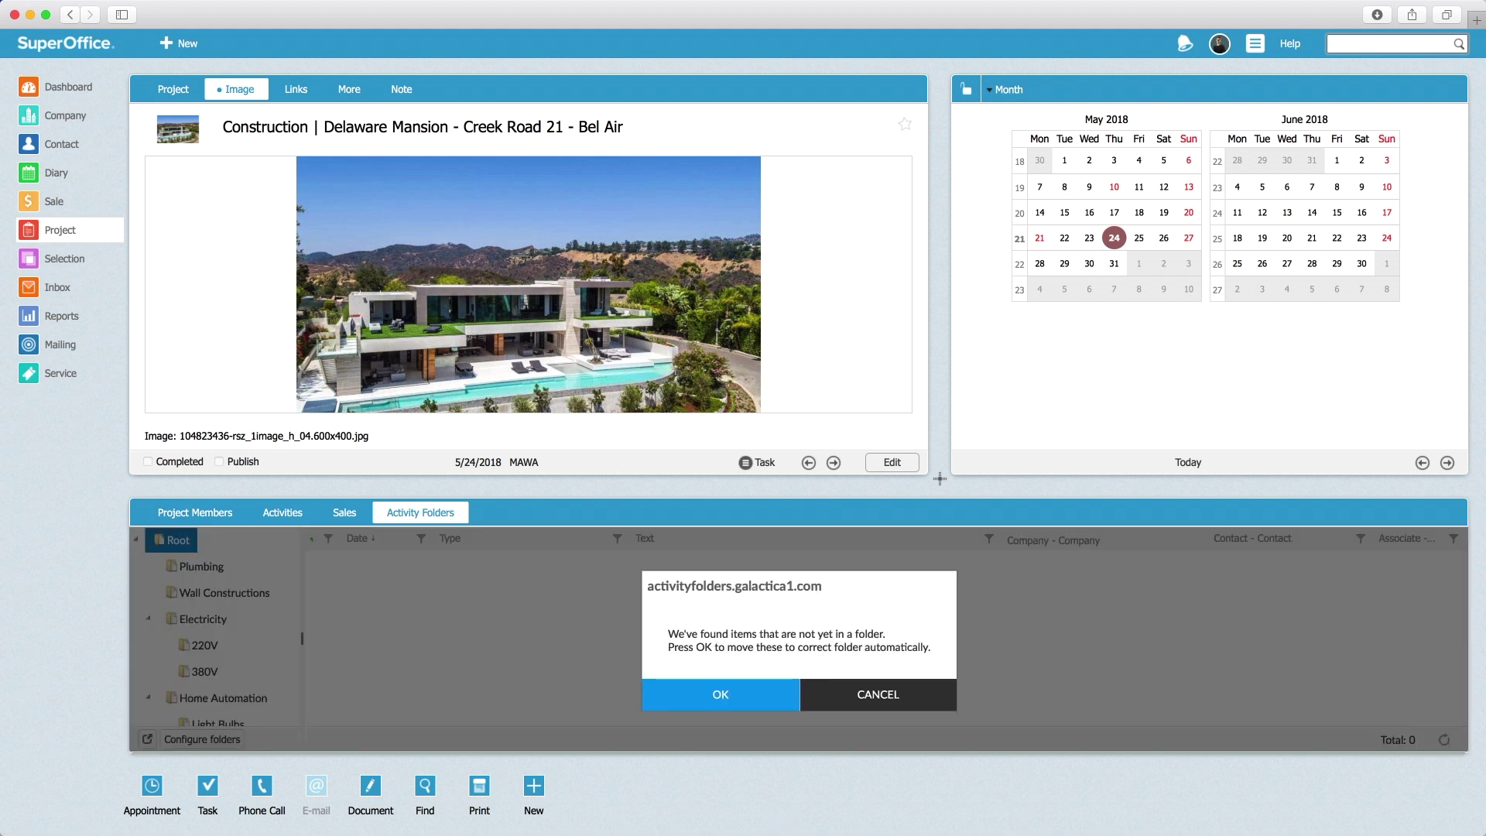
Accept moving the unfiled activities into their matching folders, leaving only Functional Design at Root
{"action": "left_click", "coordinate": [739, 702]}
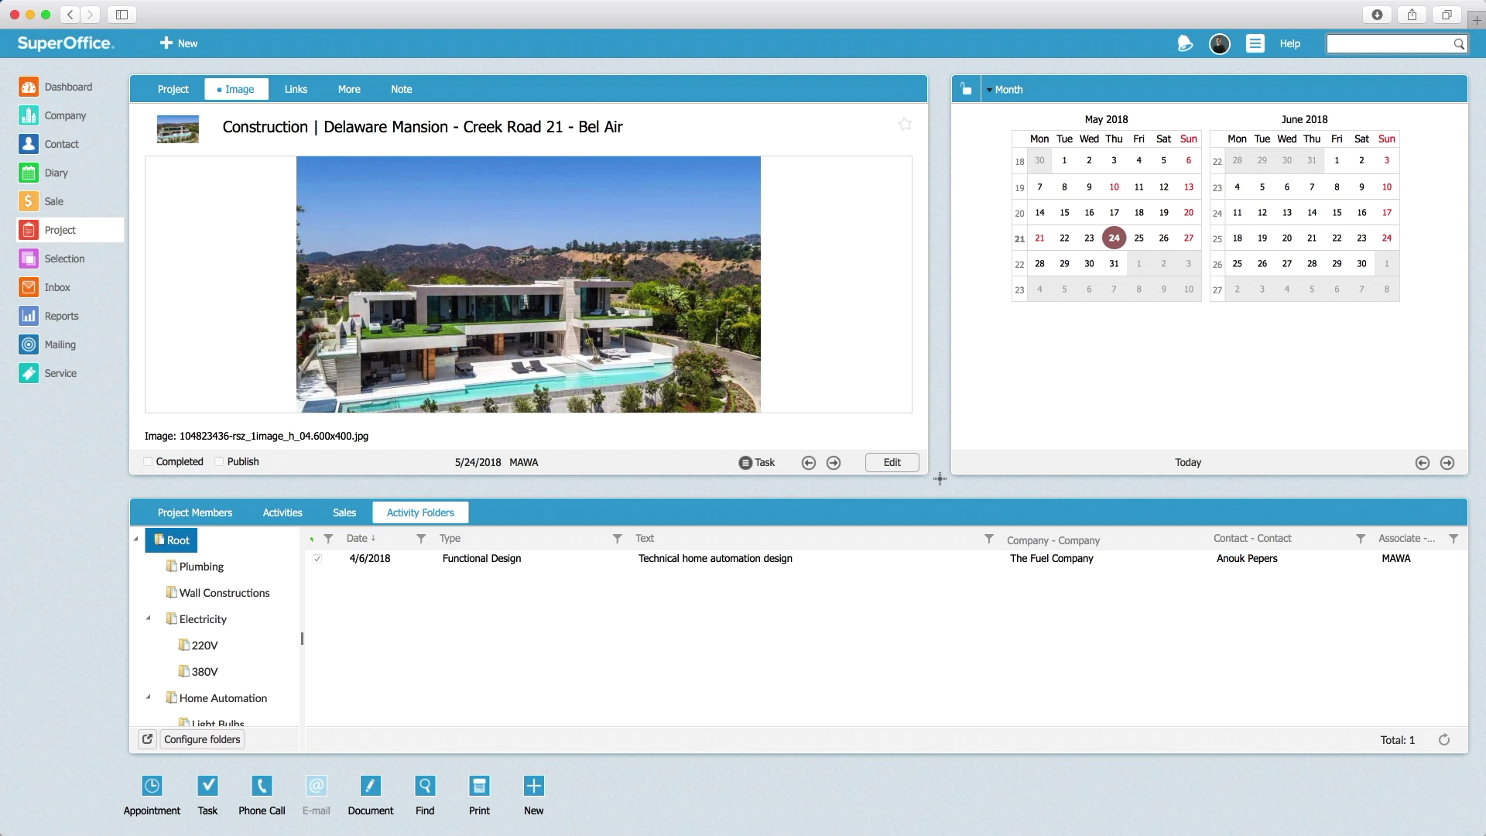
Browse the Plumbing, Wall Constructions and Appliances folders, then show all 10 activities again
{"action": "left_click", "coordinate": [202, 569]}
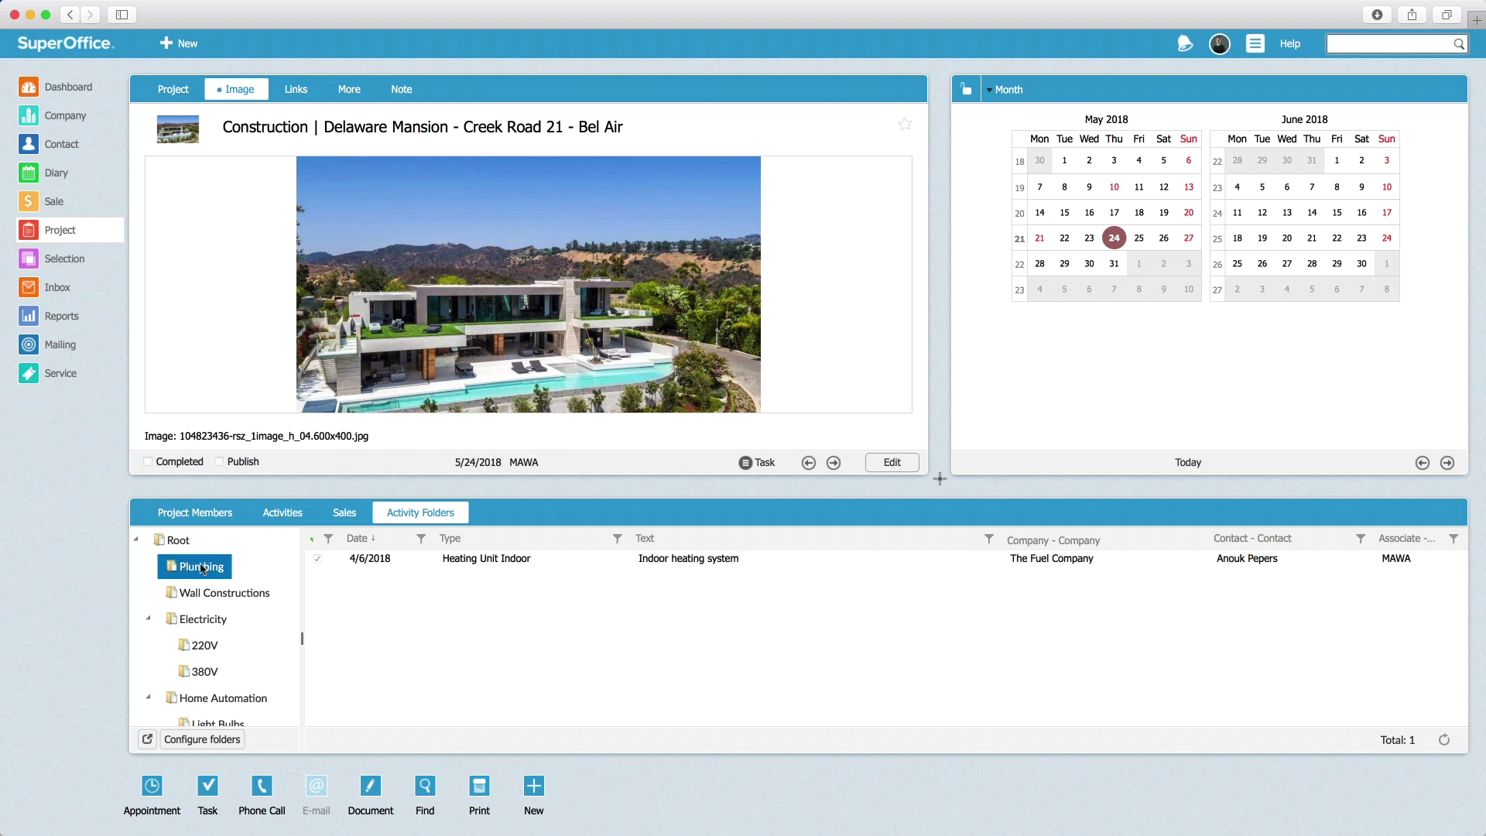
{"action": "left_click", "coordinate": [207, 594]}
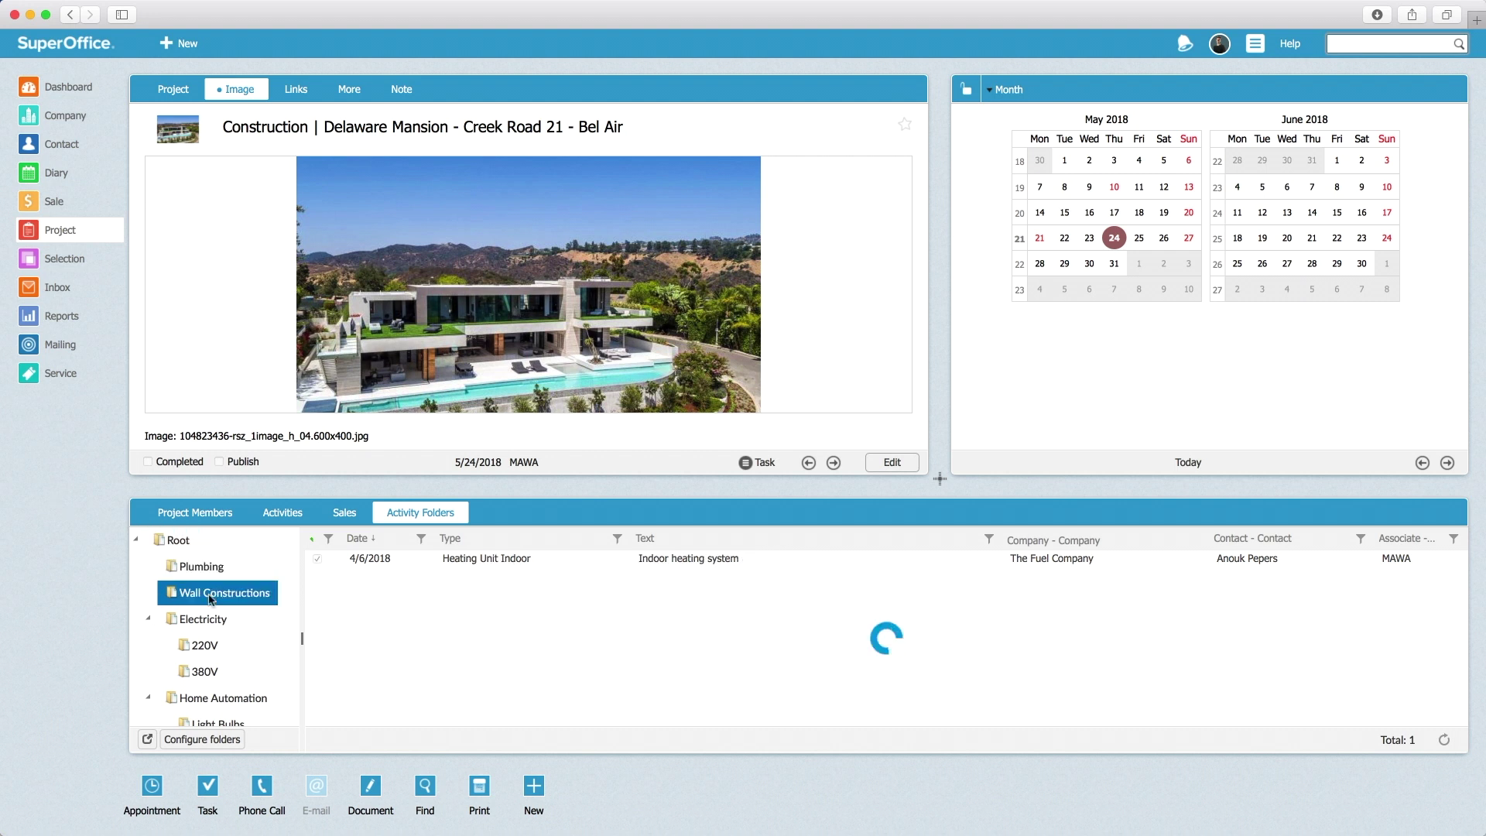
{"action": "scroll", "coordinate": [230, 678], "scroll_direction": "down", "scroll_amount": 2}
{"action": "left_click", "coordinate": [219, 687]}
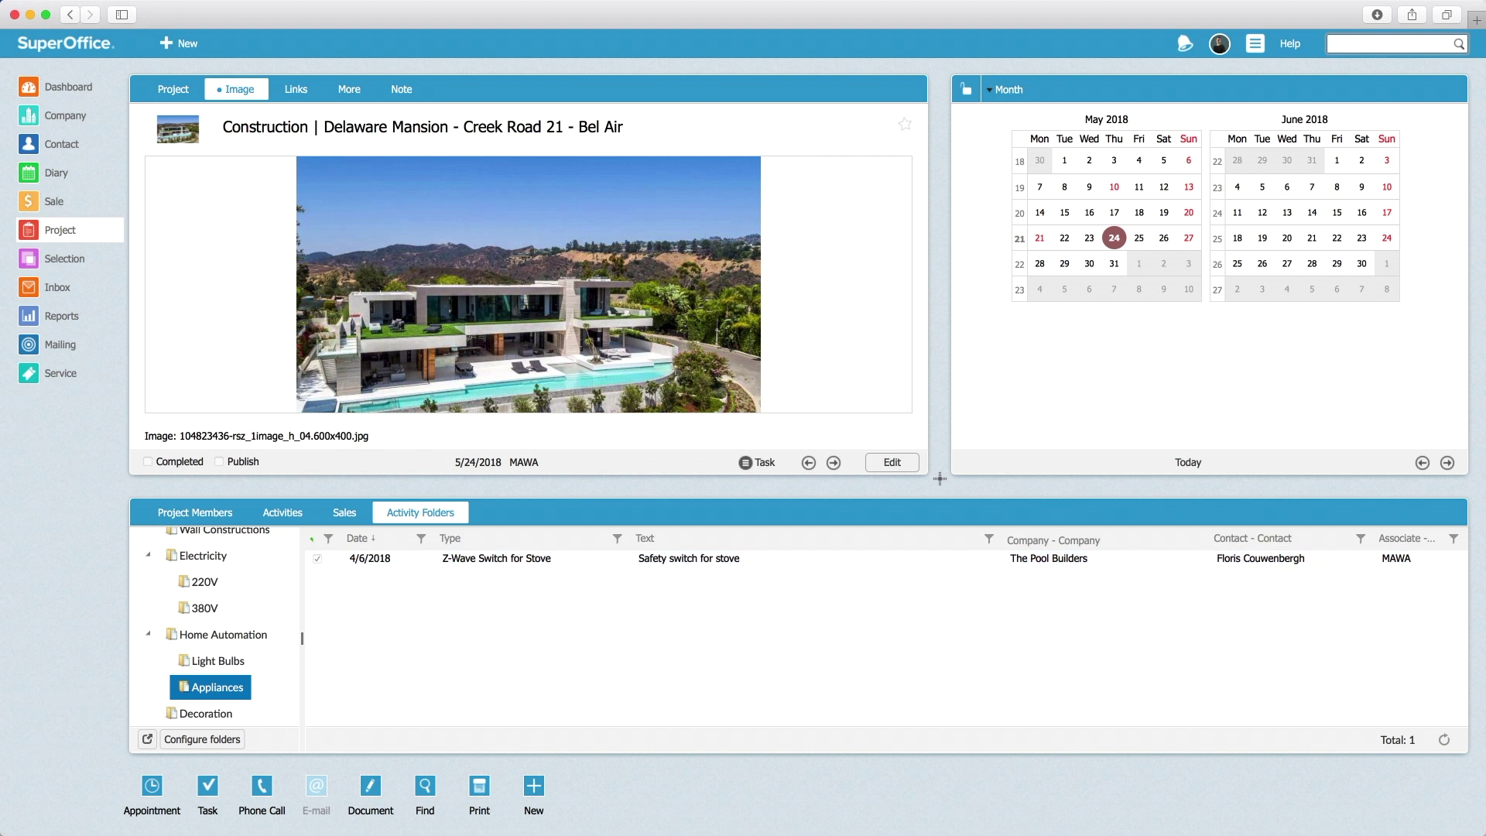
{"action": "left_click", "coordinate": [280, 514]}
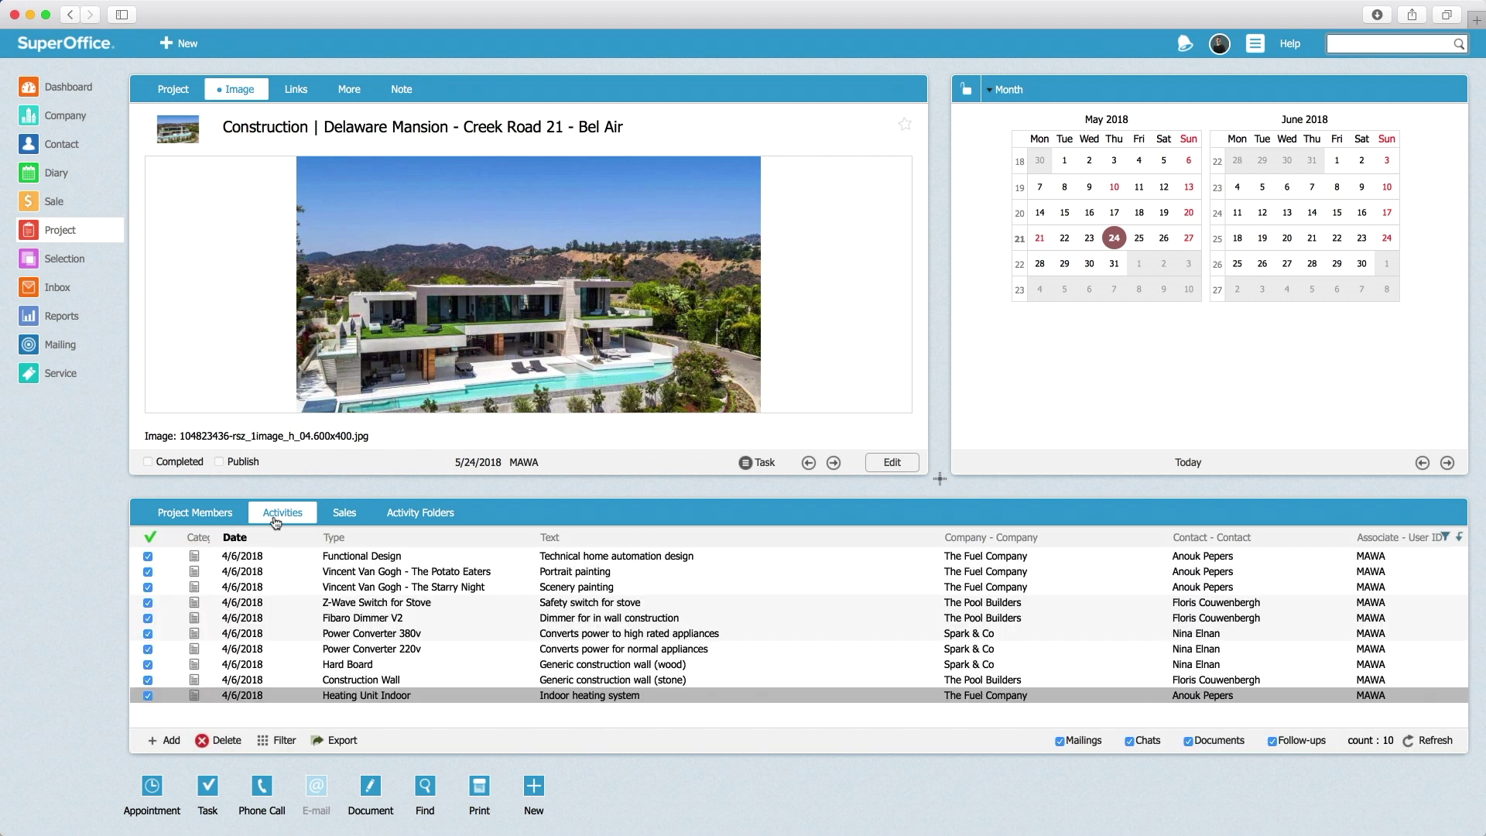
Create a document from the Indoor > Dress Mirror template with subject 'Full size mirror'
{"action": "left_click", "coordinate": [371, 783]}
{"action": "left_click", "coordinate": [628, 196]}
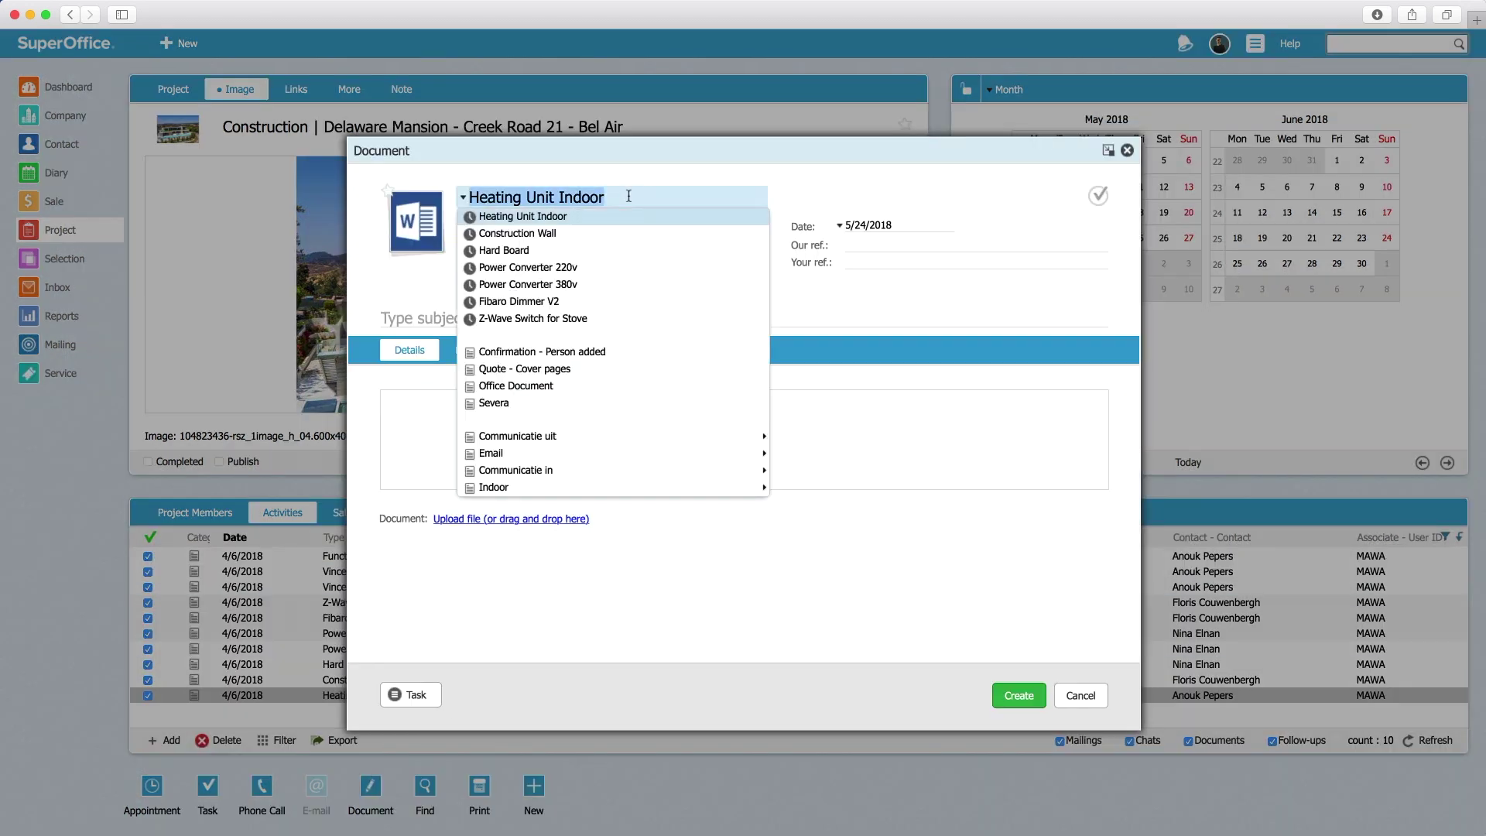
{"action": "left_click", "coordinate": [805, 564]}
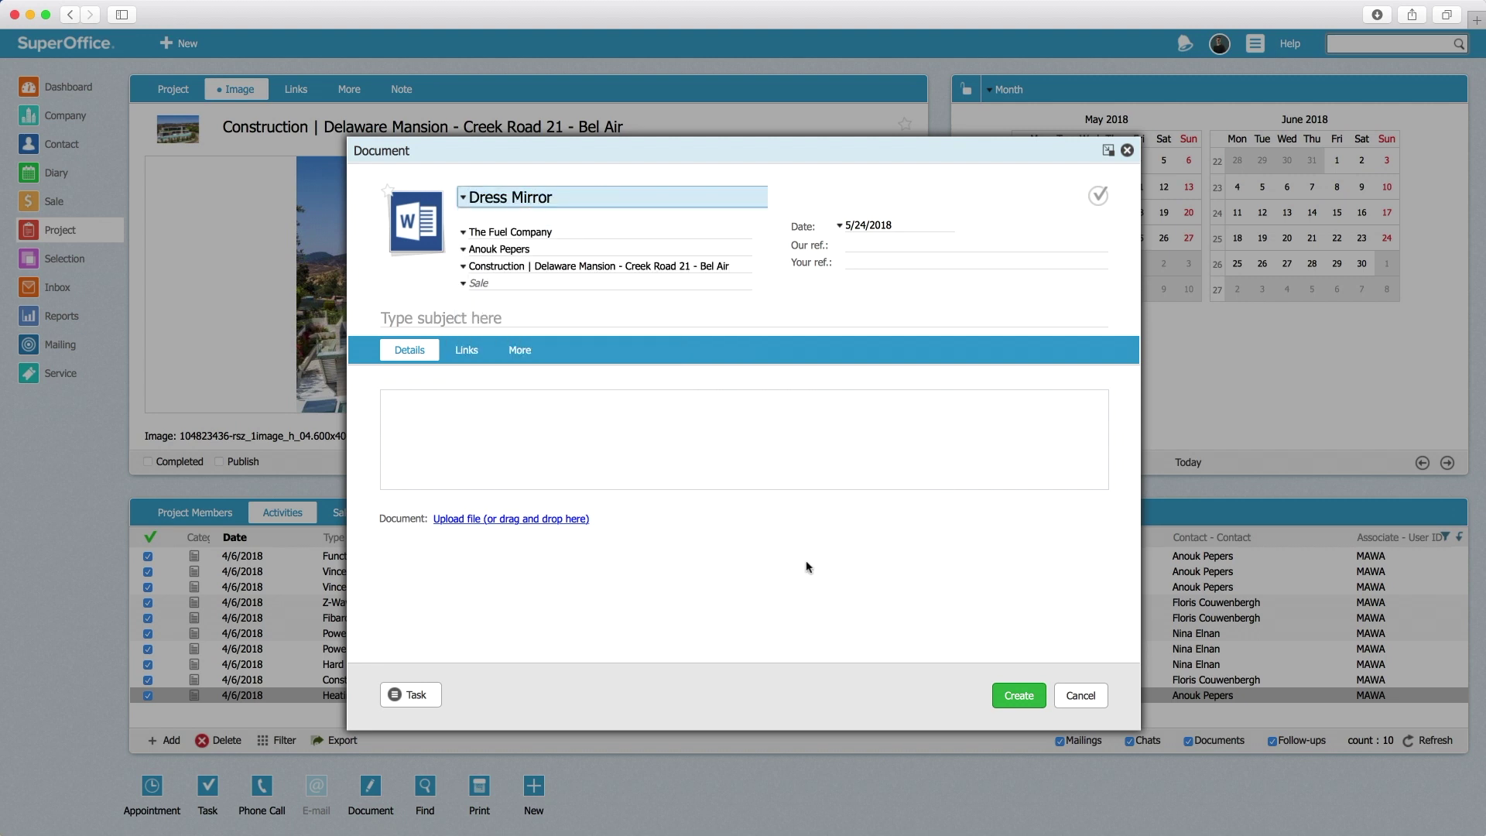
{"action": "left_click", "coordinate": [507, 320]}
{"action": "type", "text": "Full size mirror"}
{"action": "left_click", "coordinate": [1019, 695]}
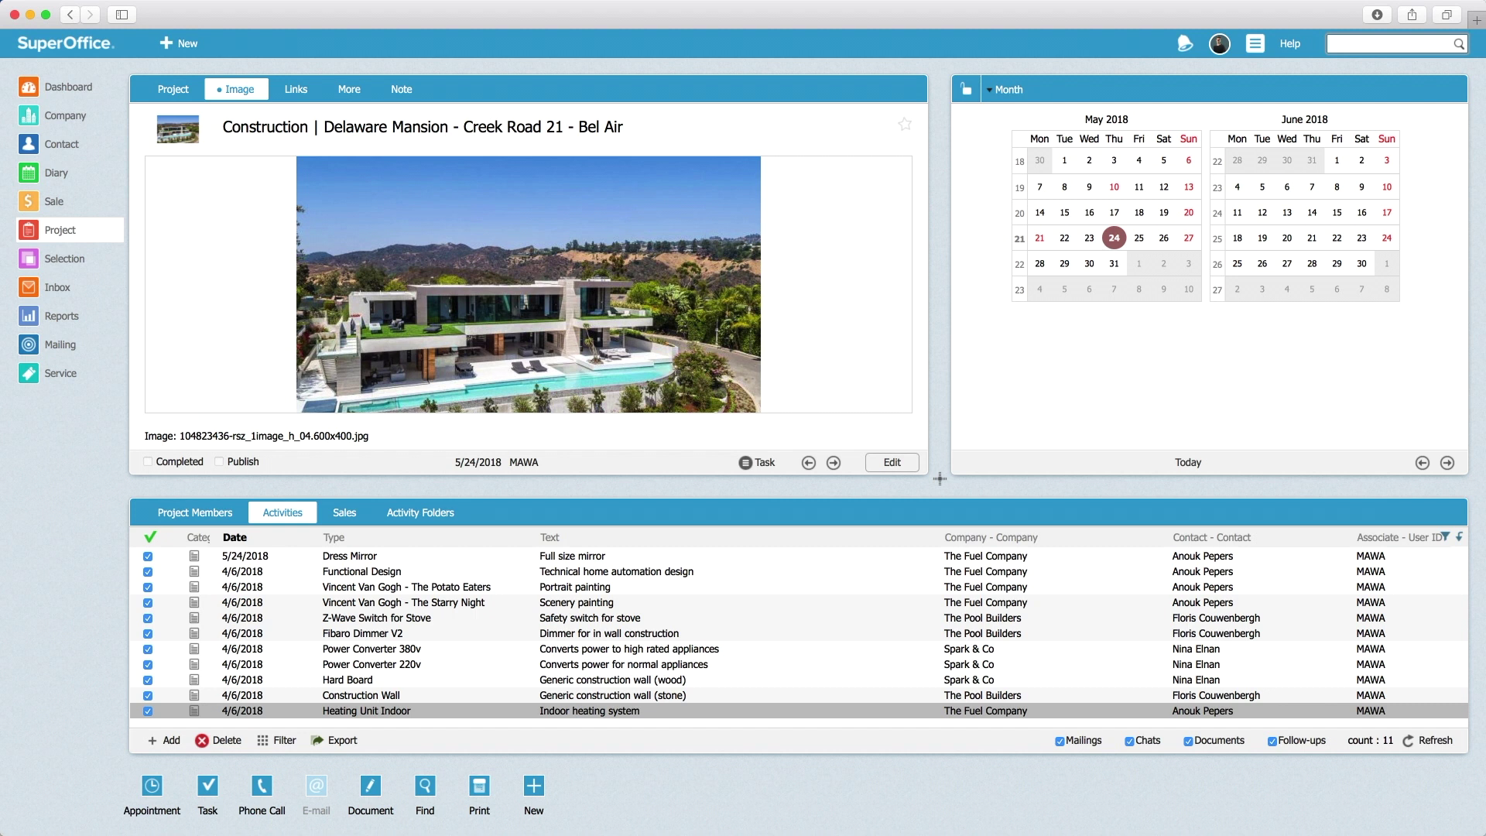
Have the new Dress Mirror document filed automatically and view the Plumbing folder
{"action": "left_click", "coordinate": [428, 517]}
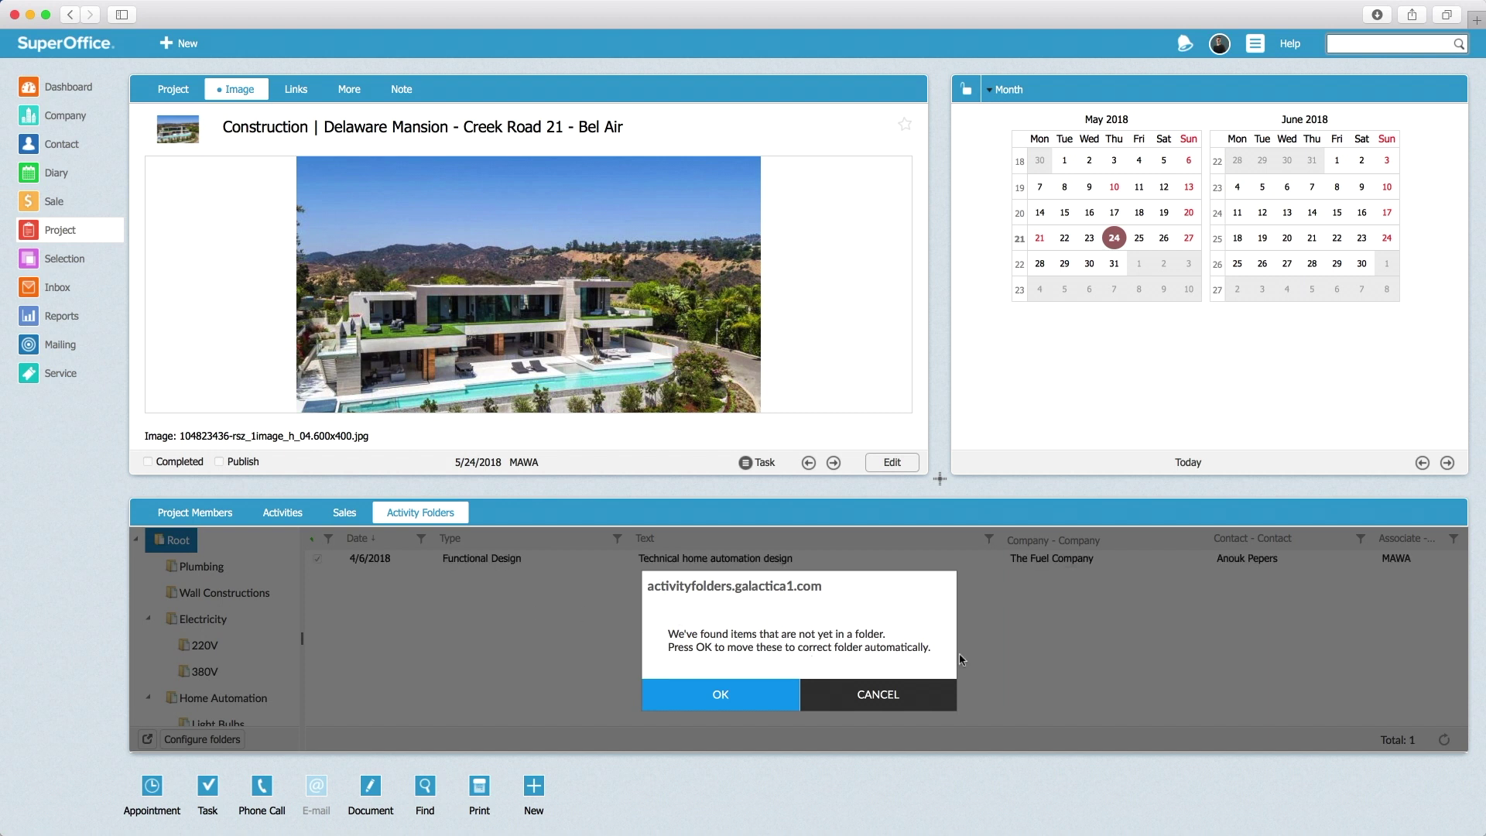
{"action": "left_click", "coordinate": [736, 695]}
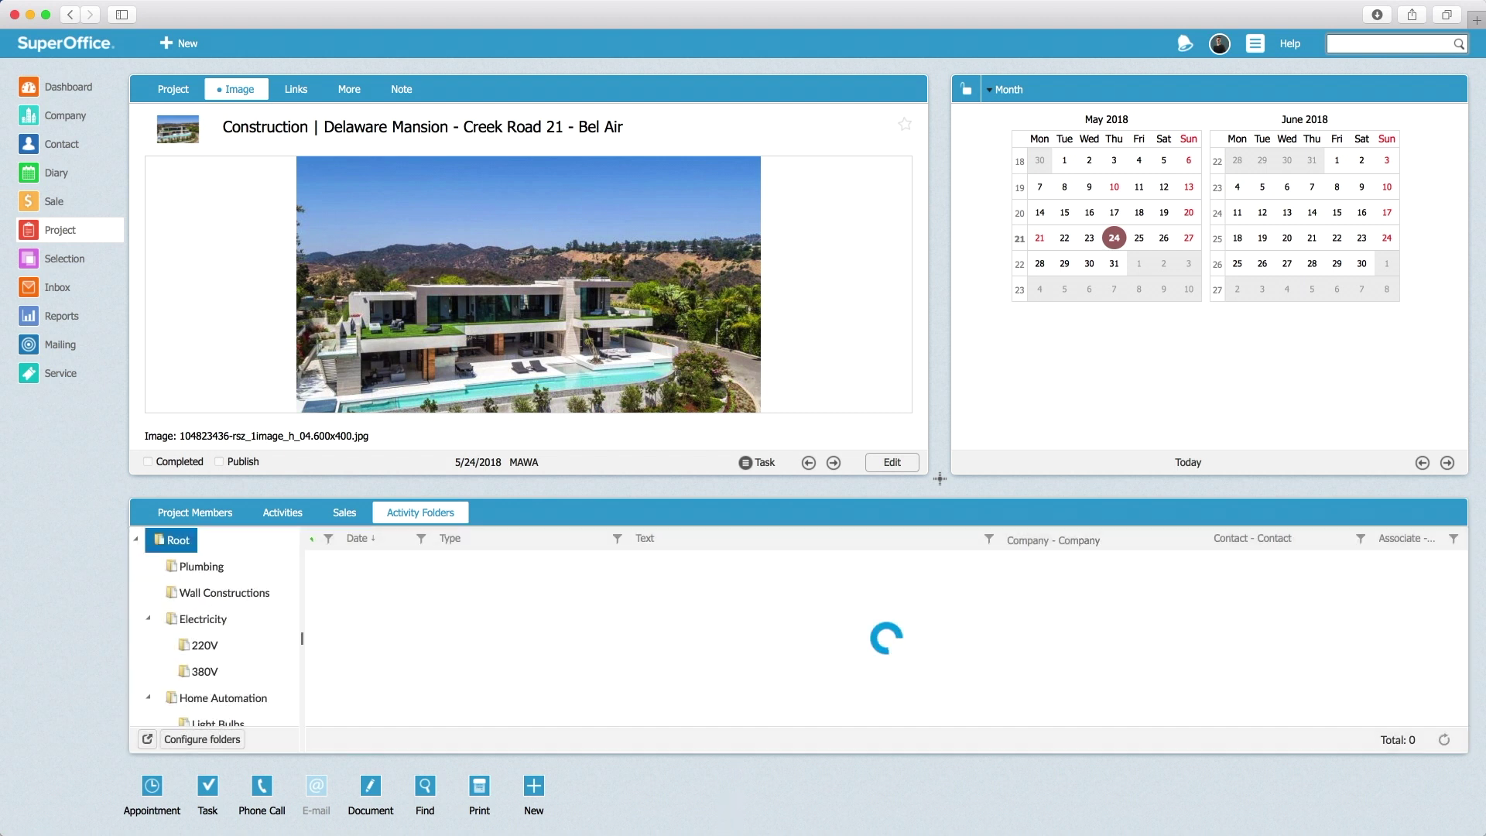
{"action": "left_click", "coordinate": [199, 573]}
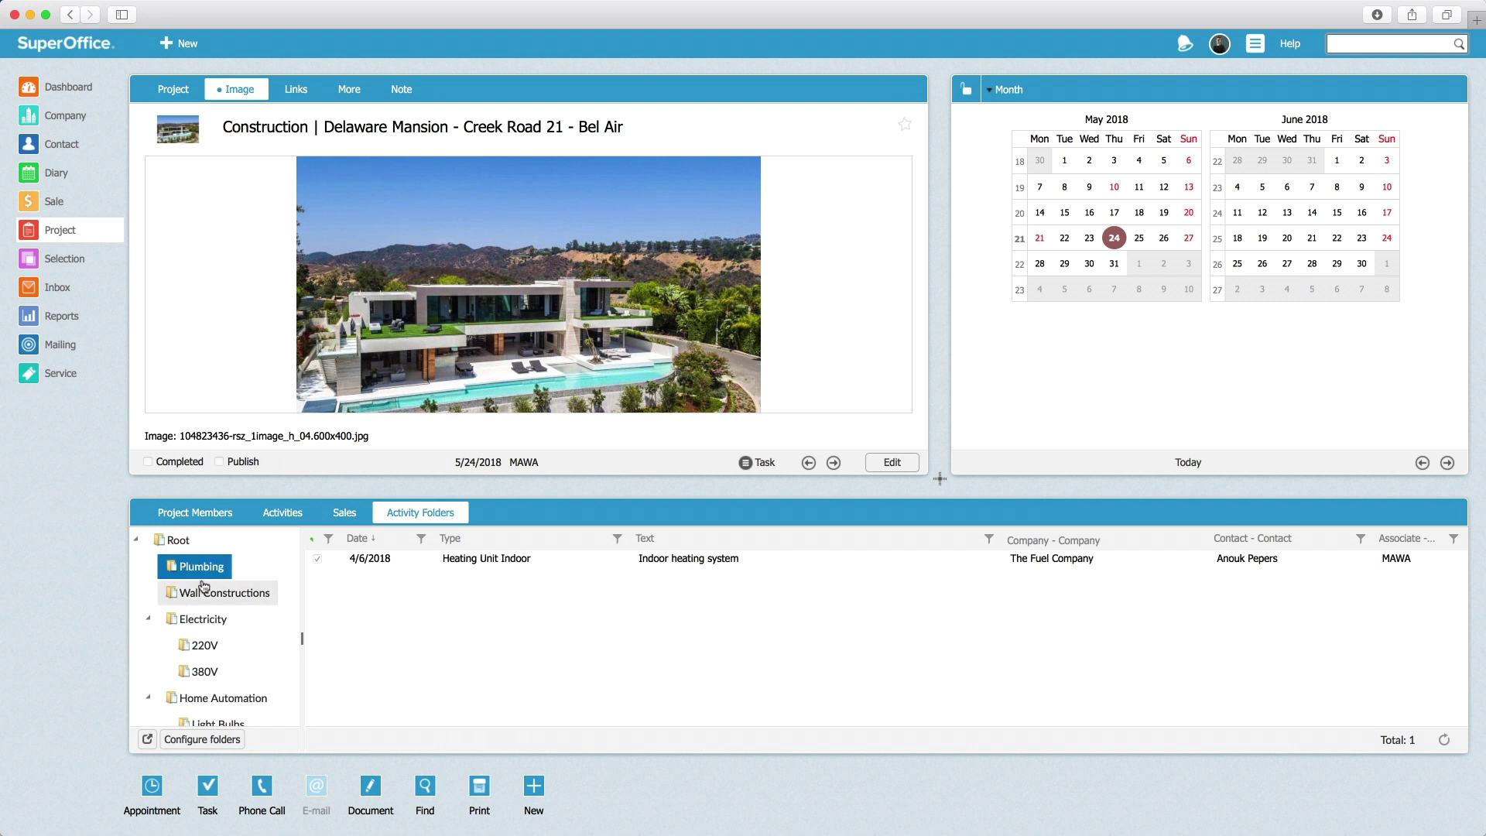
{"action": "scroll", "coordinate": [201, 600], "scroll_direction": "down", "scroll_amount": 2}
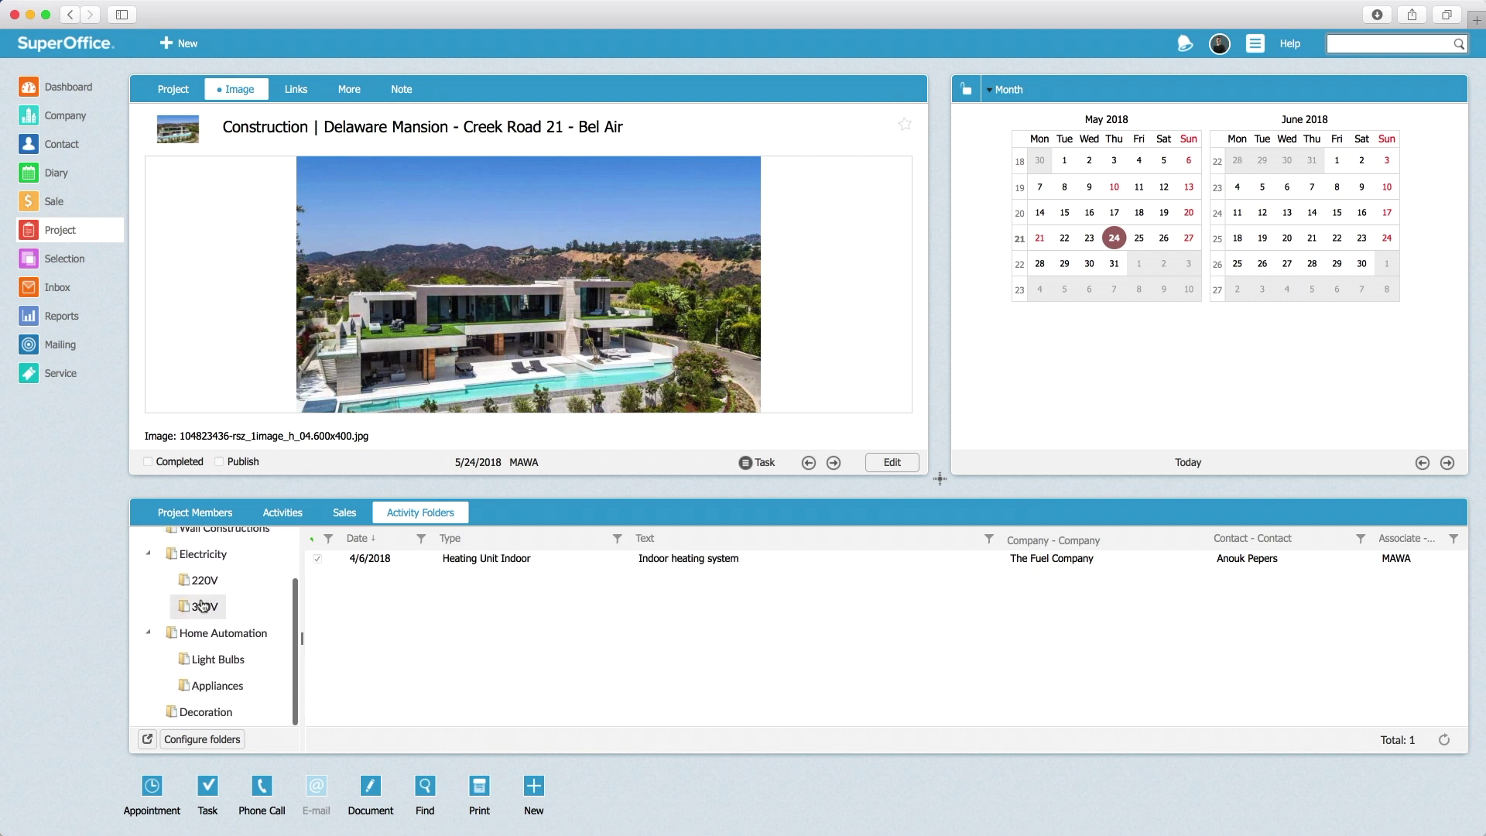
Find Dress Mirror in the Decoration folder, then view Root's single Functional Design activity
{"action": "left_click", "coordinate": [216, 714]}
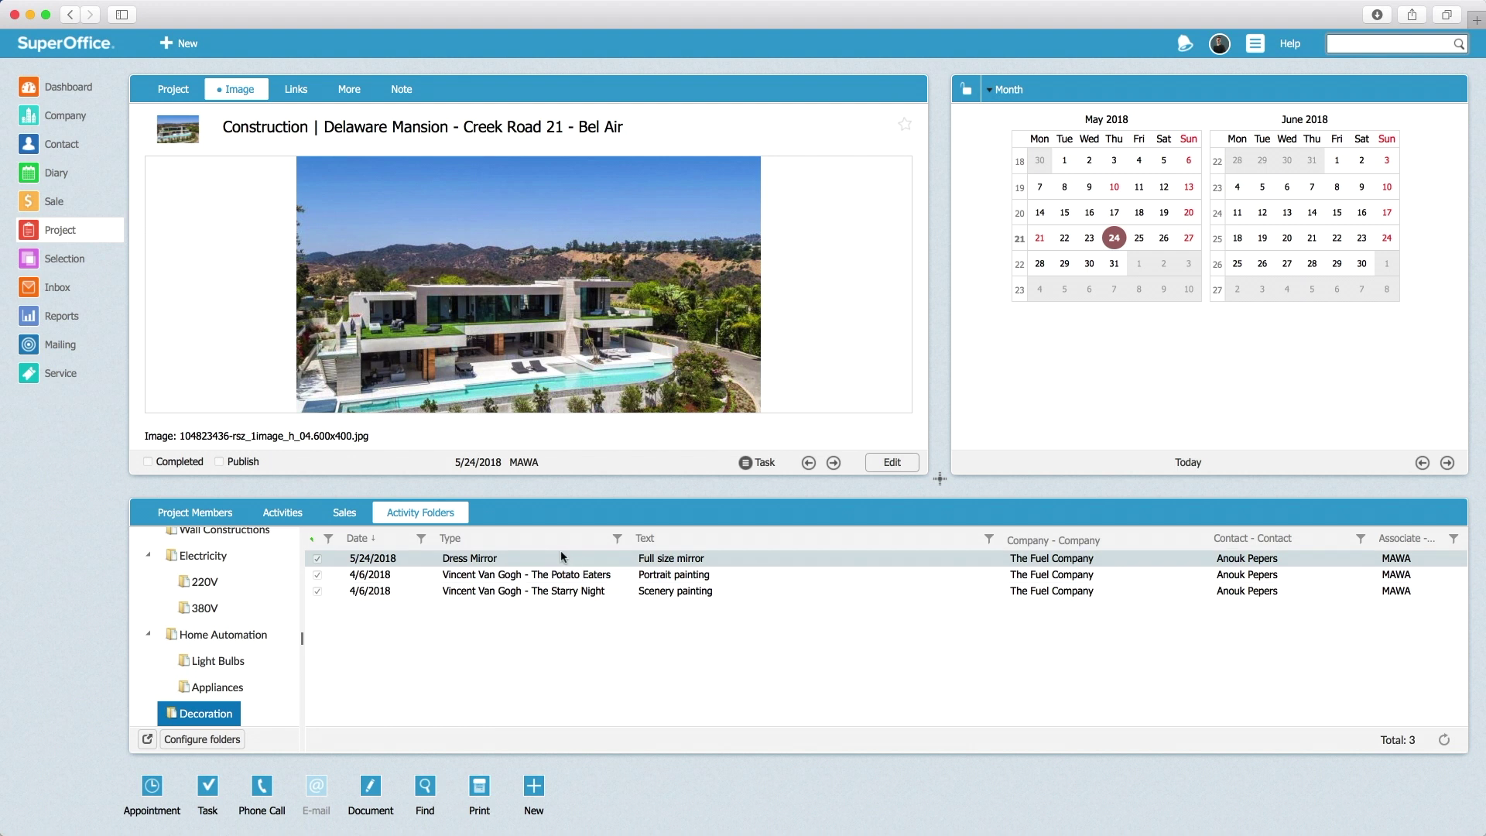
{"action": "left_click", "coordinate": [561, 553]}
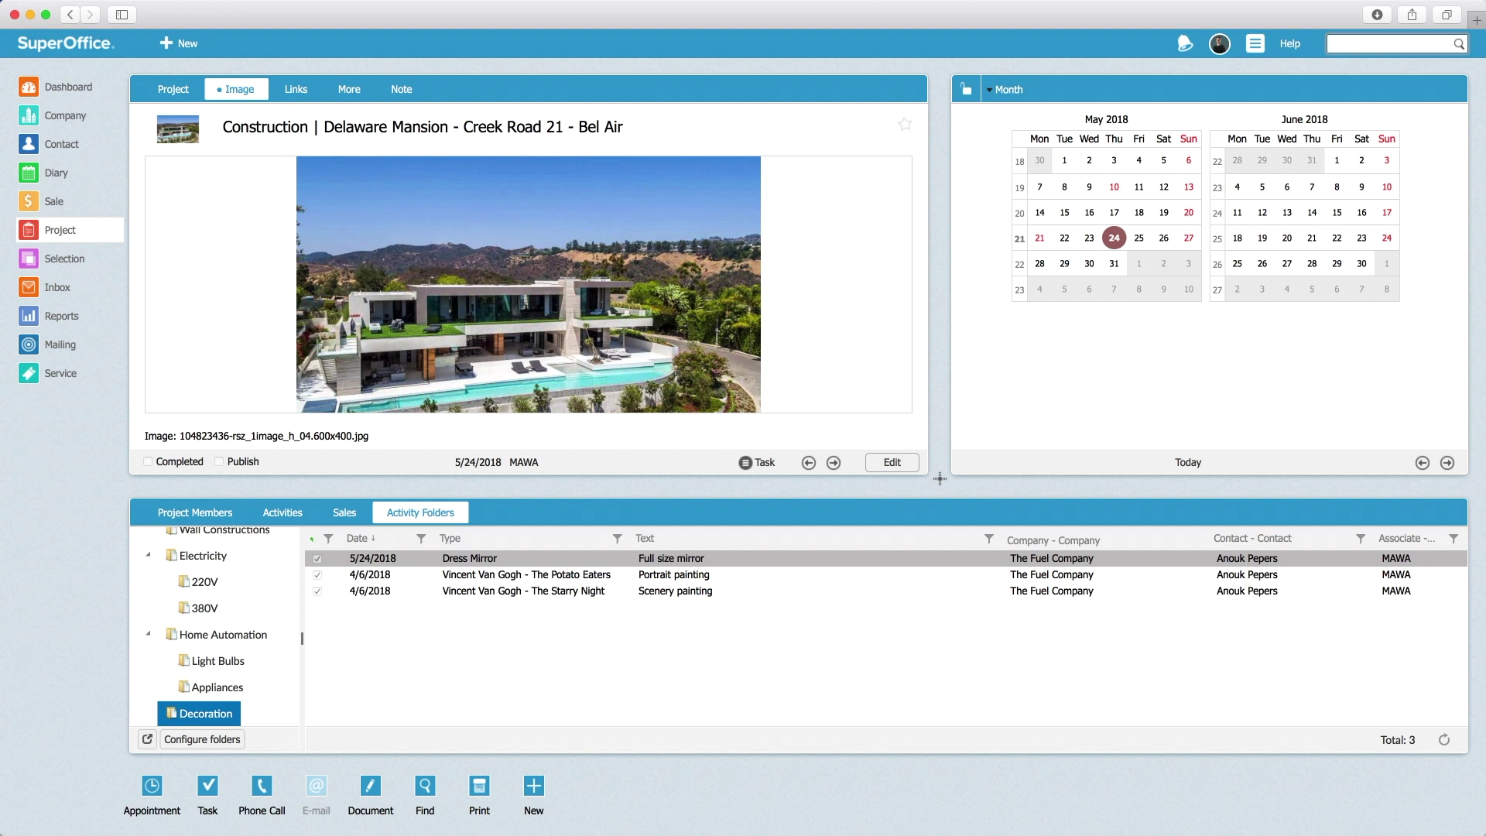
{"action": "scroll", "coordinate": [192, 580], "scroll_direction": "up", "scroll_amount": 3}
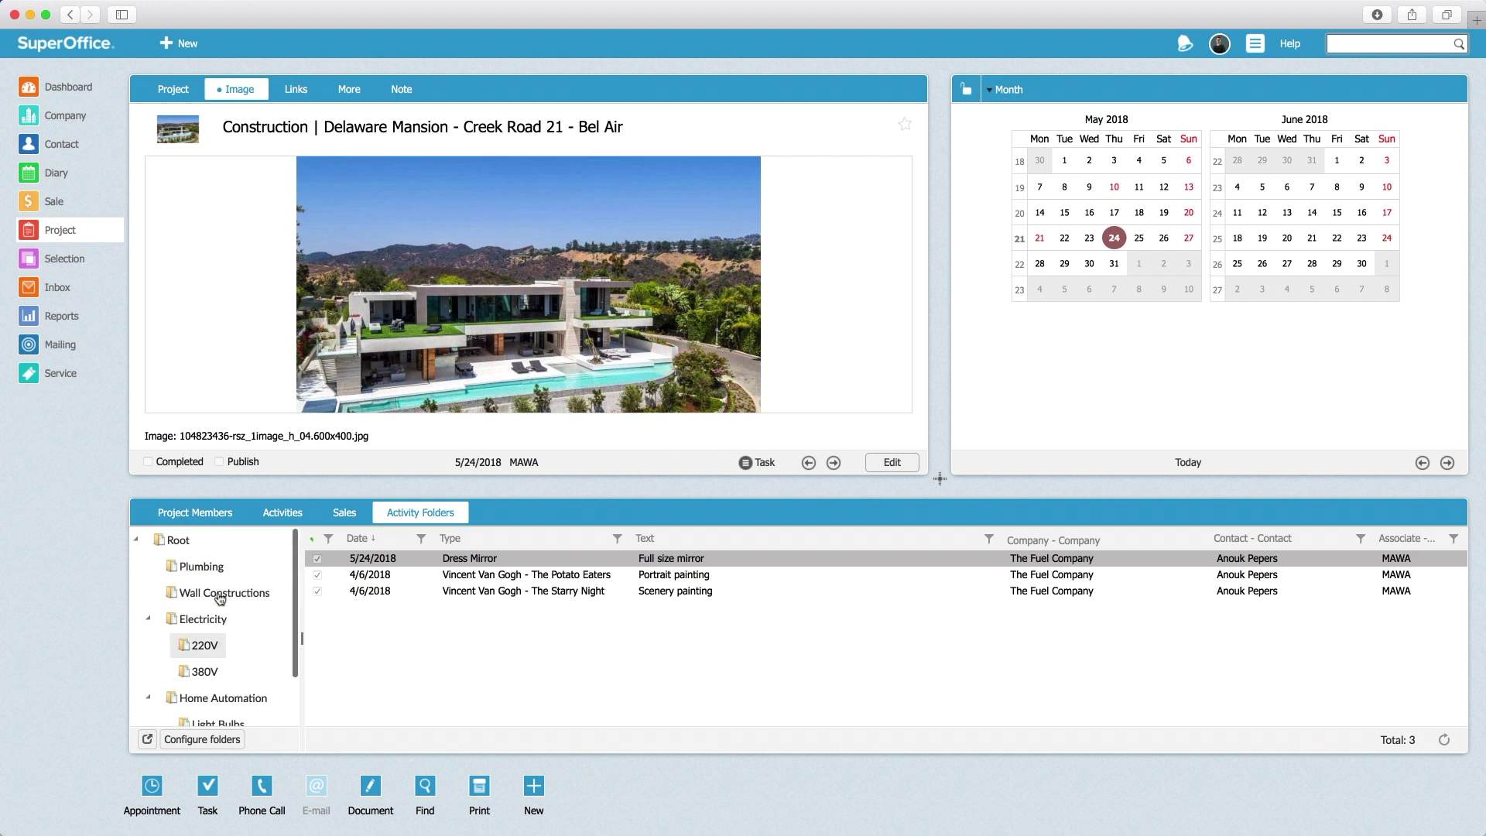
{"action": "left_click", "coordinate": [184, 545]}
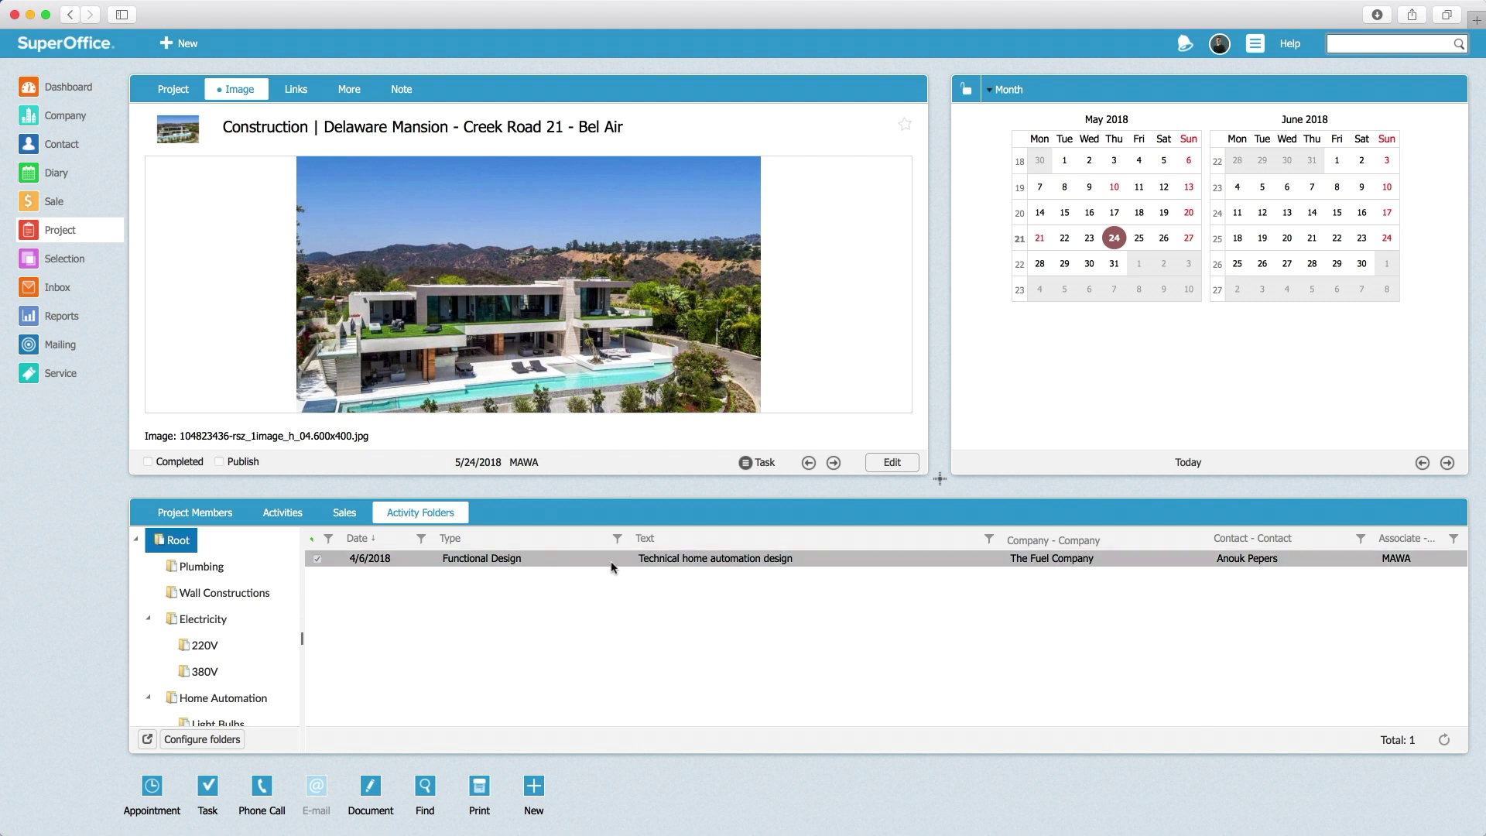
In the folder configuration, add a new subfolder named 'Approval' under Root
{"action": "left_click", "coordinate": [200, 740]}
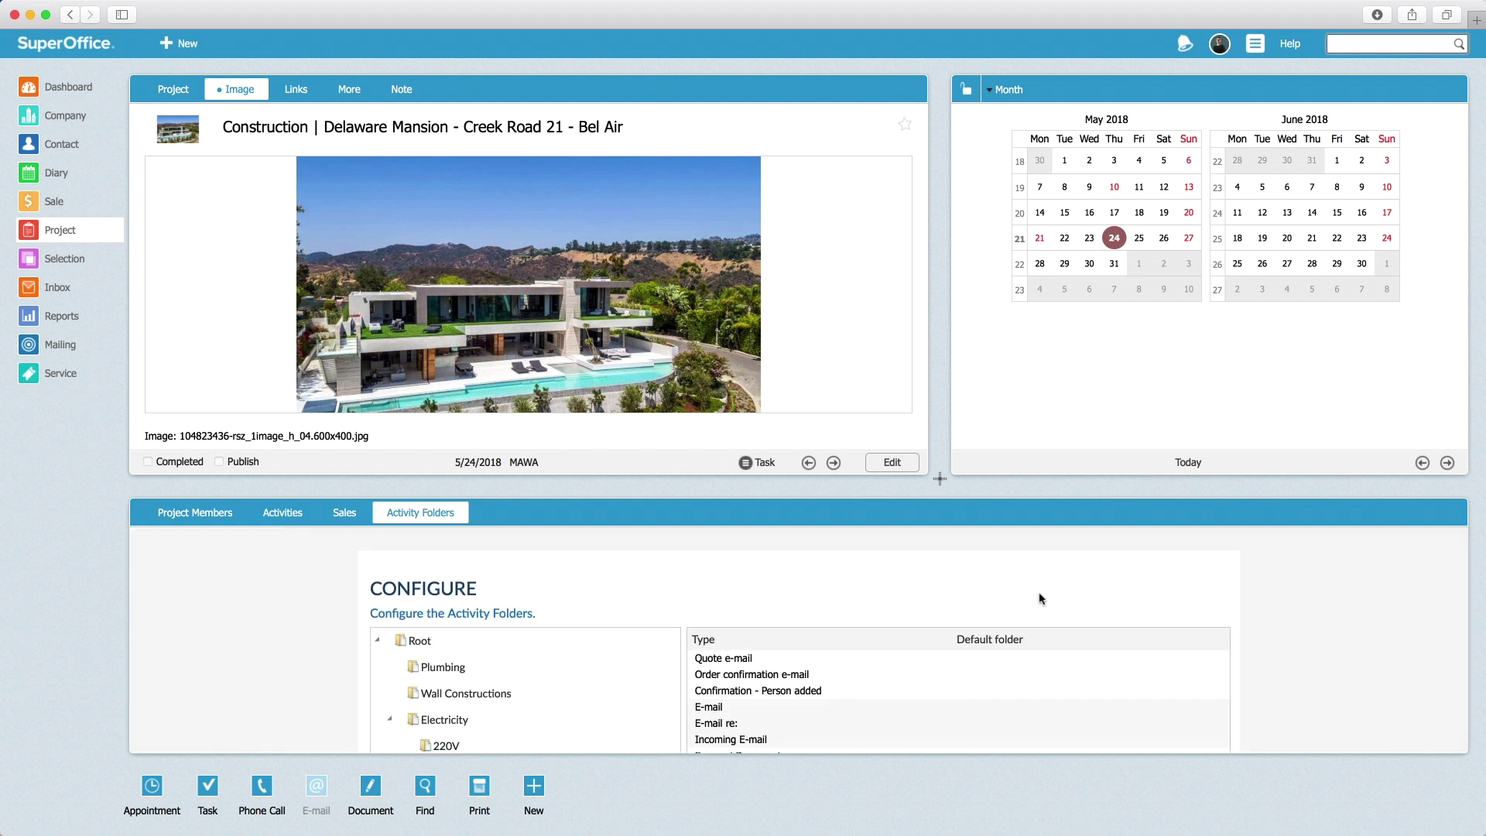
{"action": "scroll", "coordinate": [1322, 654], "scroll_direction": "down", "scroll_amount": 3}
{"action": "scroll", "coordinate": [1322, 654], "scroll_direction": "down", "scroll_amount": 2}
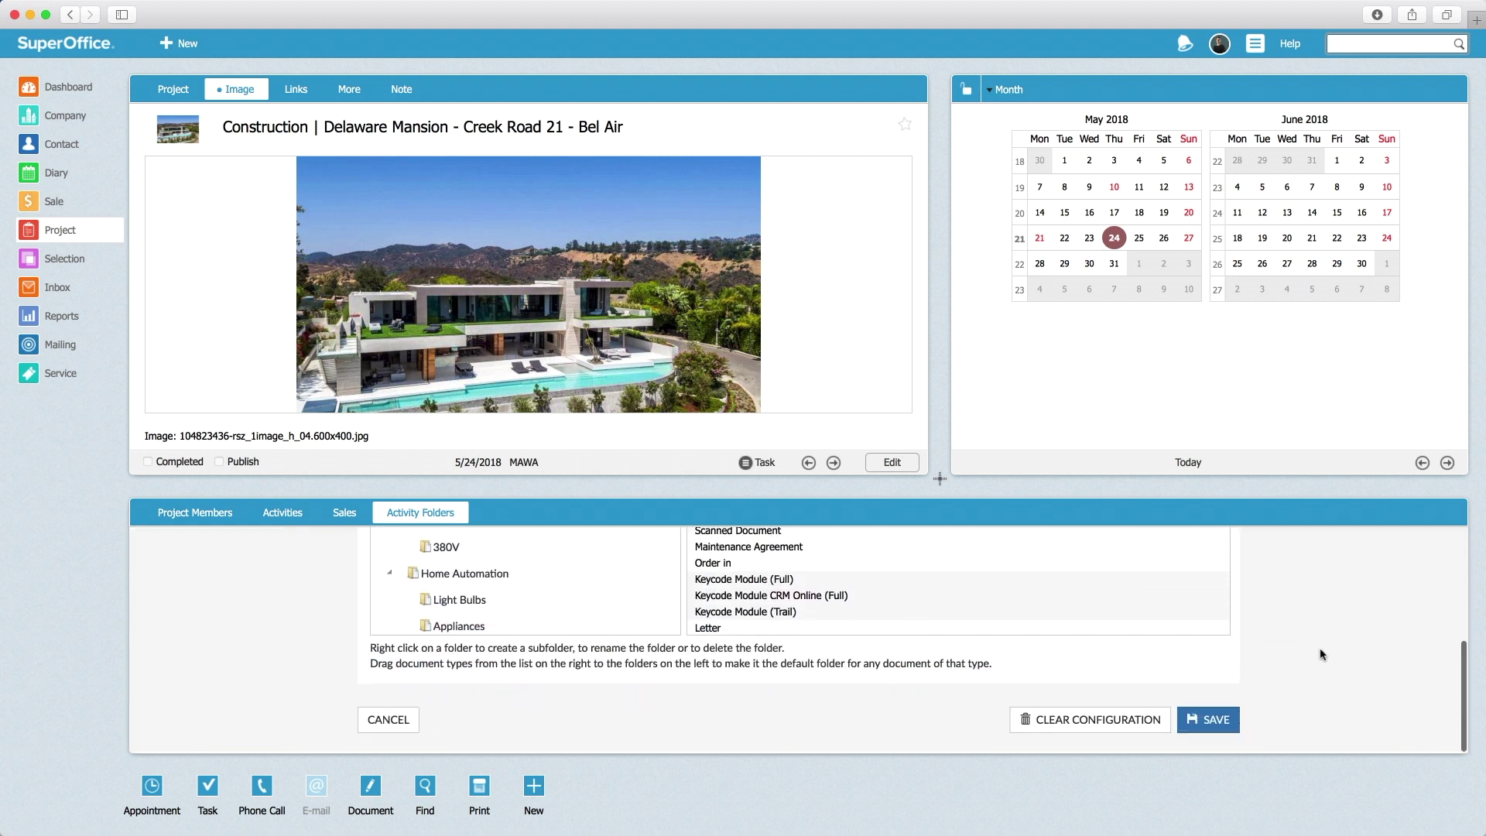
{"action": "scroll", "coordinate": [1322, 654], "scroll_direction": "up", "scroll_amount": 5}
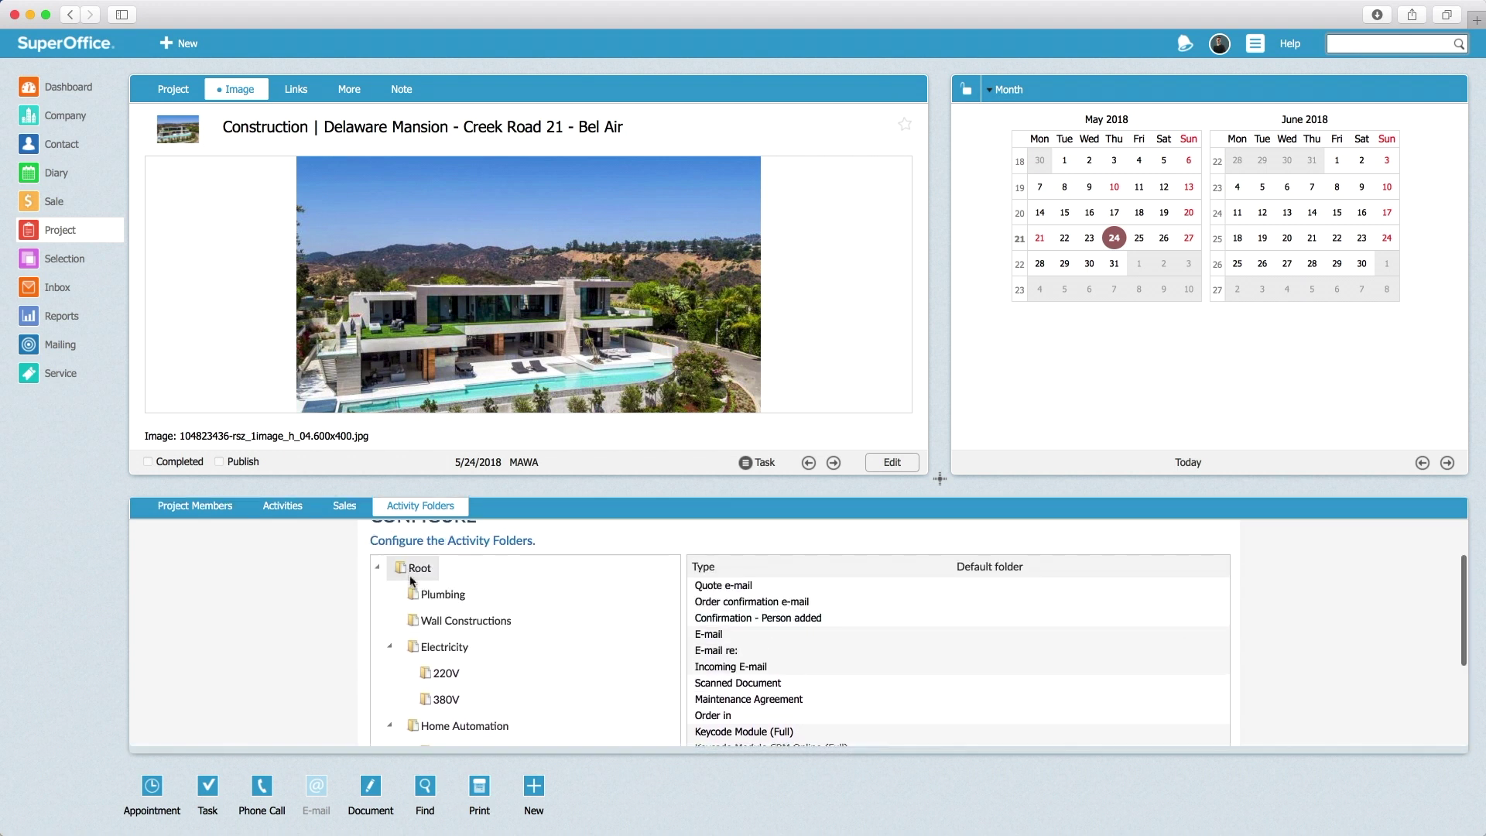
{"action": "right_click", "coordinate": [408, 576]}
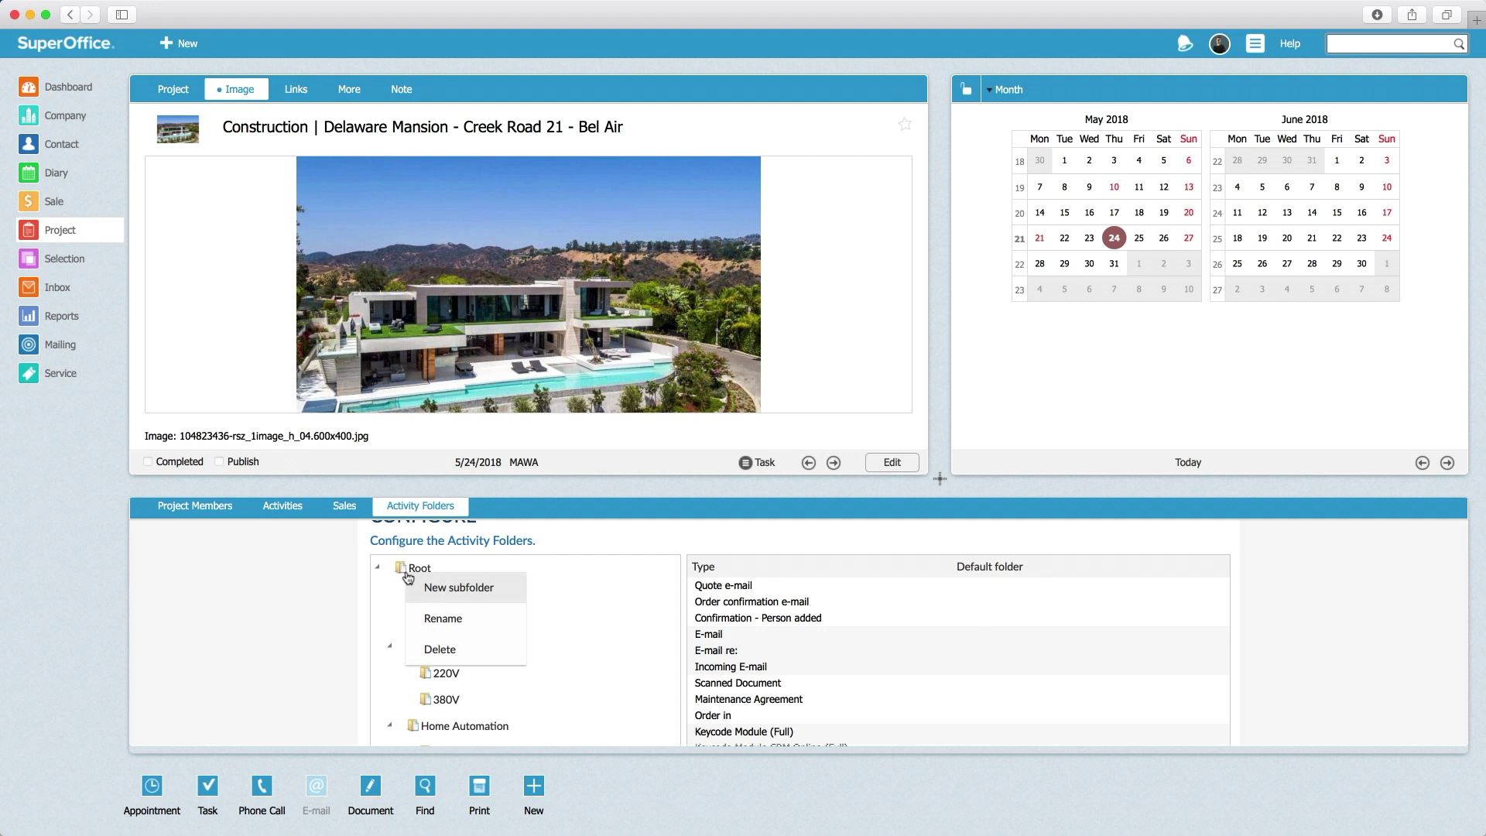
{"action": "left_click", "coordinate": [469, 590]}
{"action": "type", "text": "Approval"}
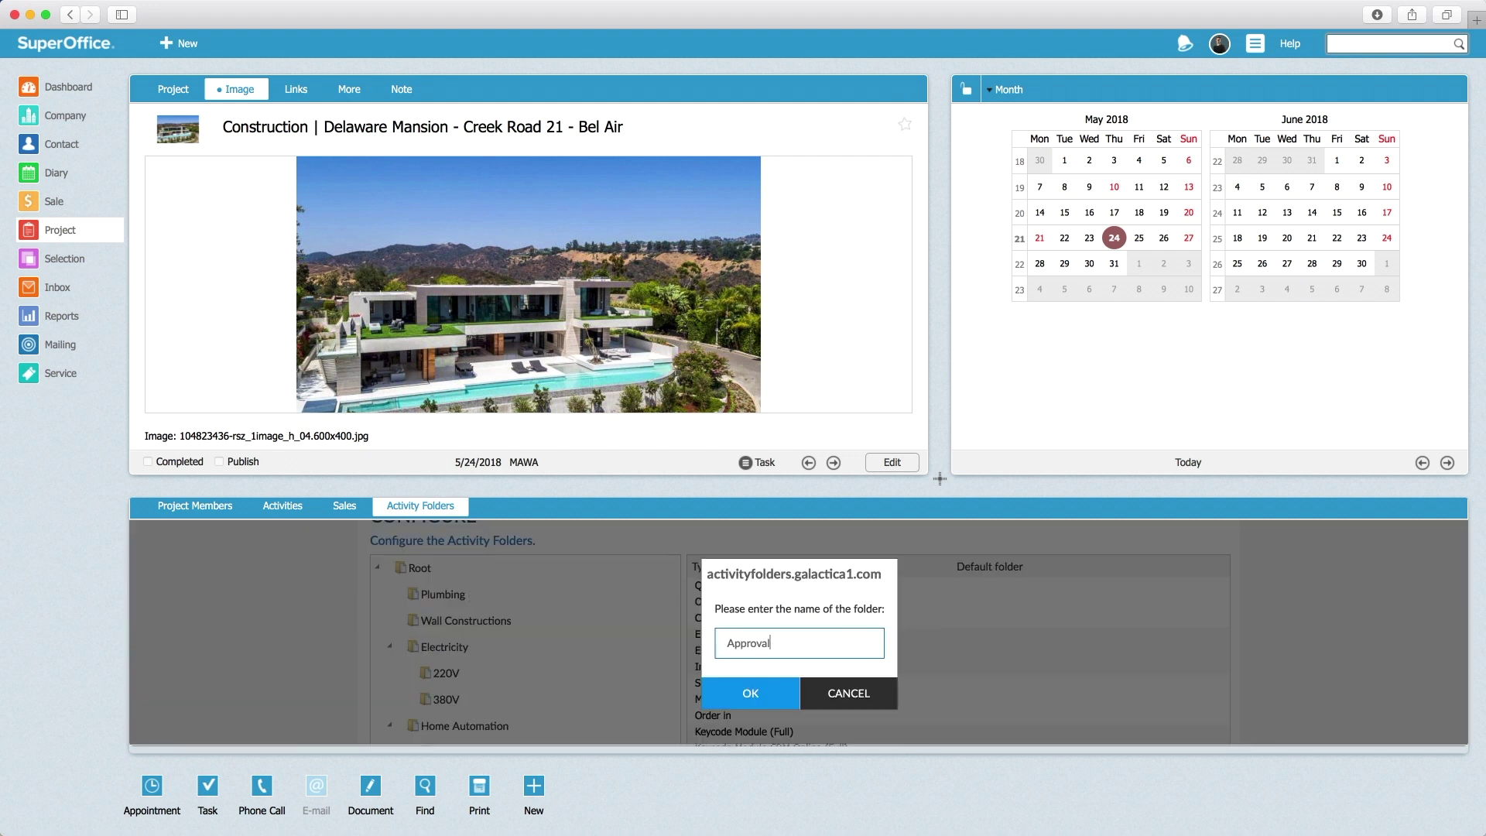
{"action": "left_click", "coordinate": [747, 693]}
Move the Approval folder above Decoration and save the folder configuration
{"action": "scroll", "coordinate": [1308, 662], "scroll_direction": "down", "scroll_amount": 3}
{"action": "left_click", "coordinate": [389, 592]}
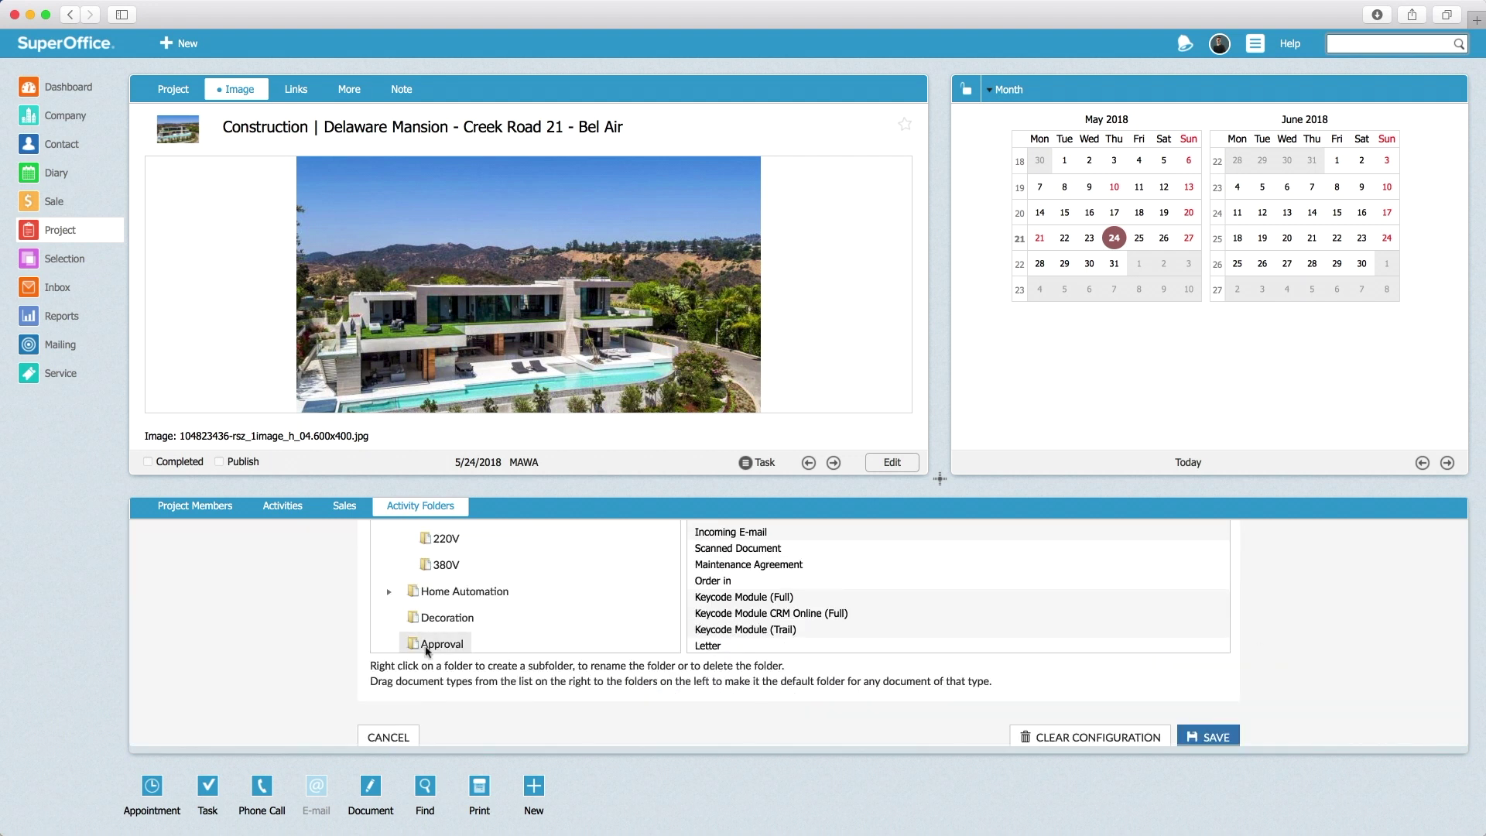
{"action": "left_click_drag", "start_coordinate": [441, 643], "coordinate": [480, 627]}
{"action": "left_click", "coordinate": [1229, 736]}
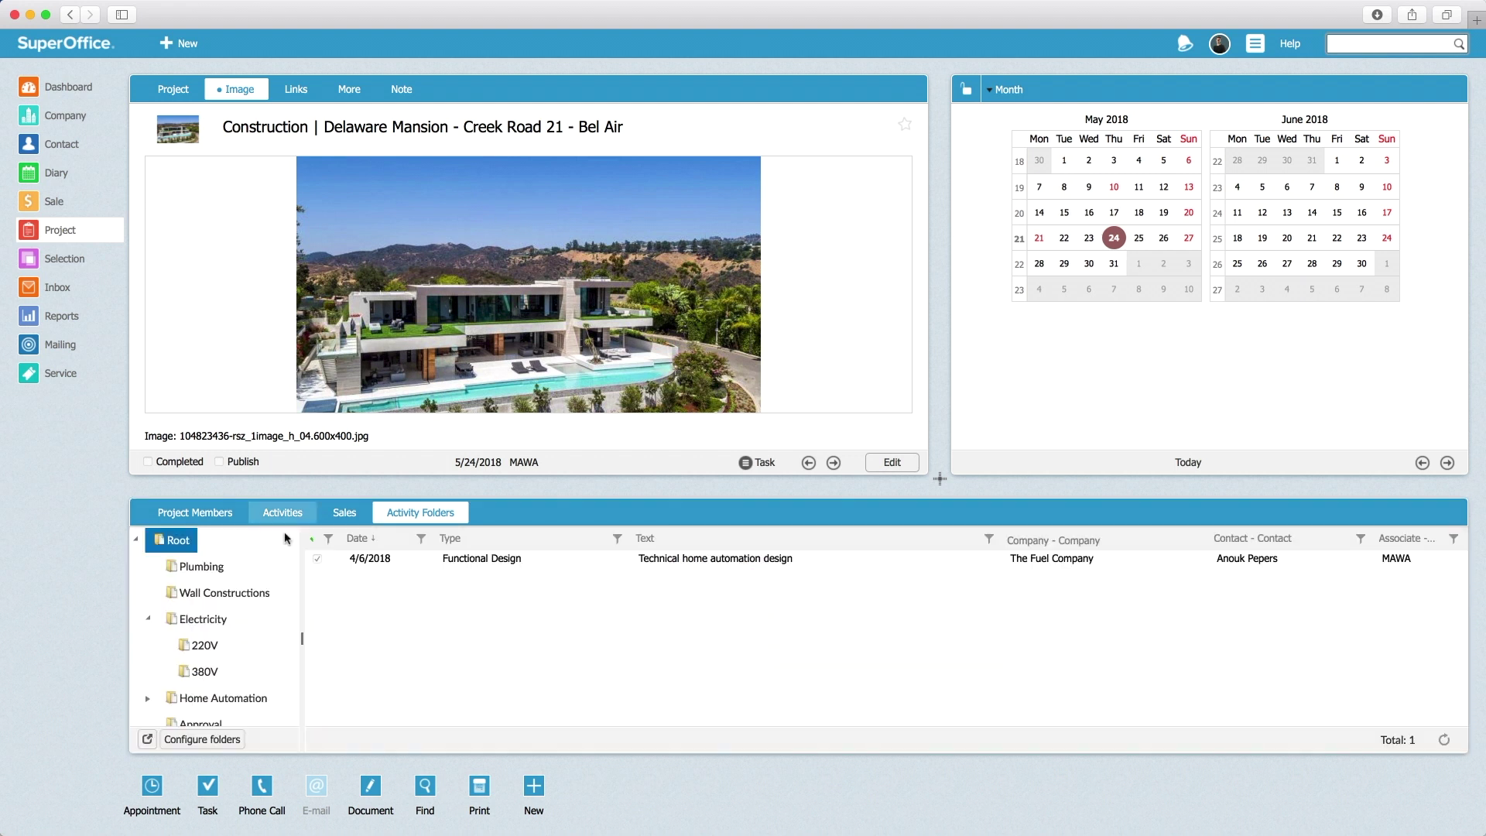
Move Functional Design into the Approval folder, then view Decoration's three activities
{"action": "scroll", "coordinate": [209, 636], "scroll_direction": "down", "scroll_amount": 1}
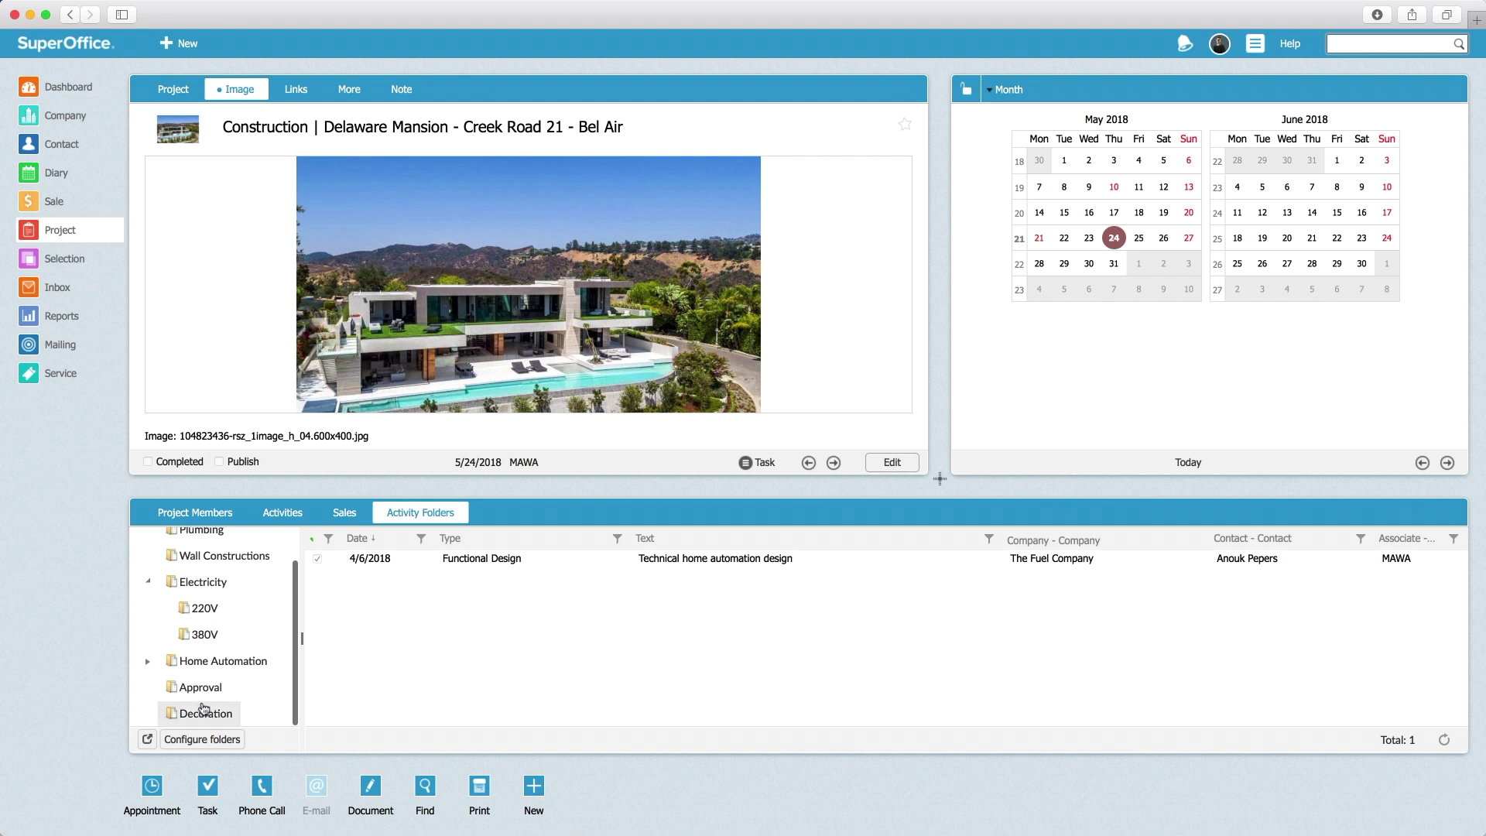
{"action": "scroll", "coordinate": [193, 670], "scroll_direction": "up", "scroll_amount": 2}
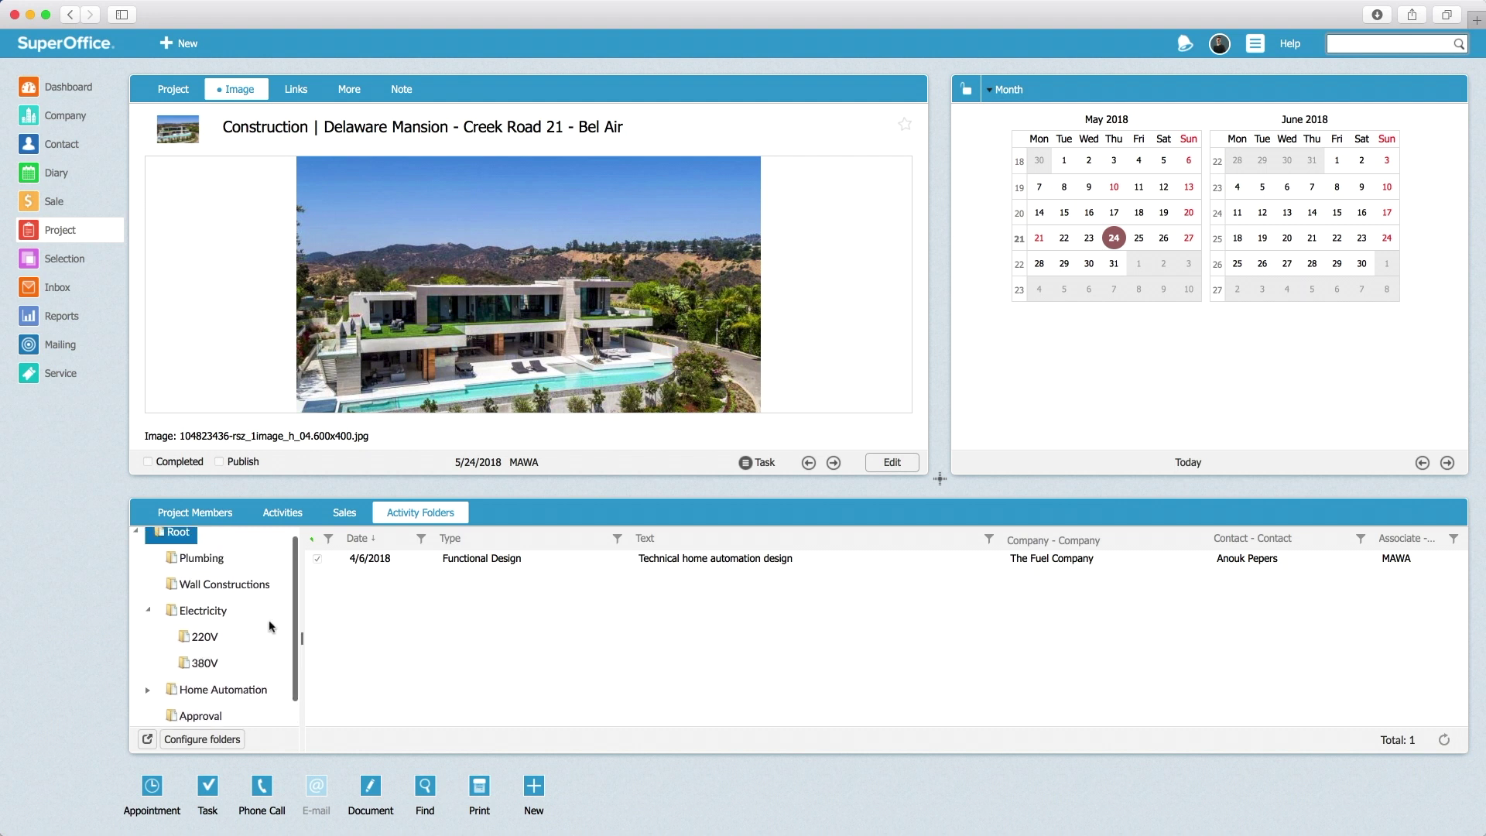
{"action": "left_click_drag", "start_coordinate": [383, 560], "coordinate": [198, 718]}
{"action": "left_click", "coordinate": [200, 718]}
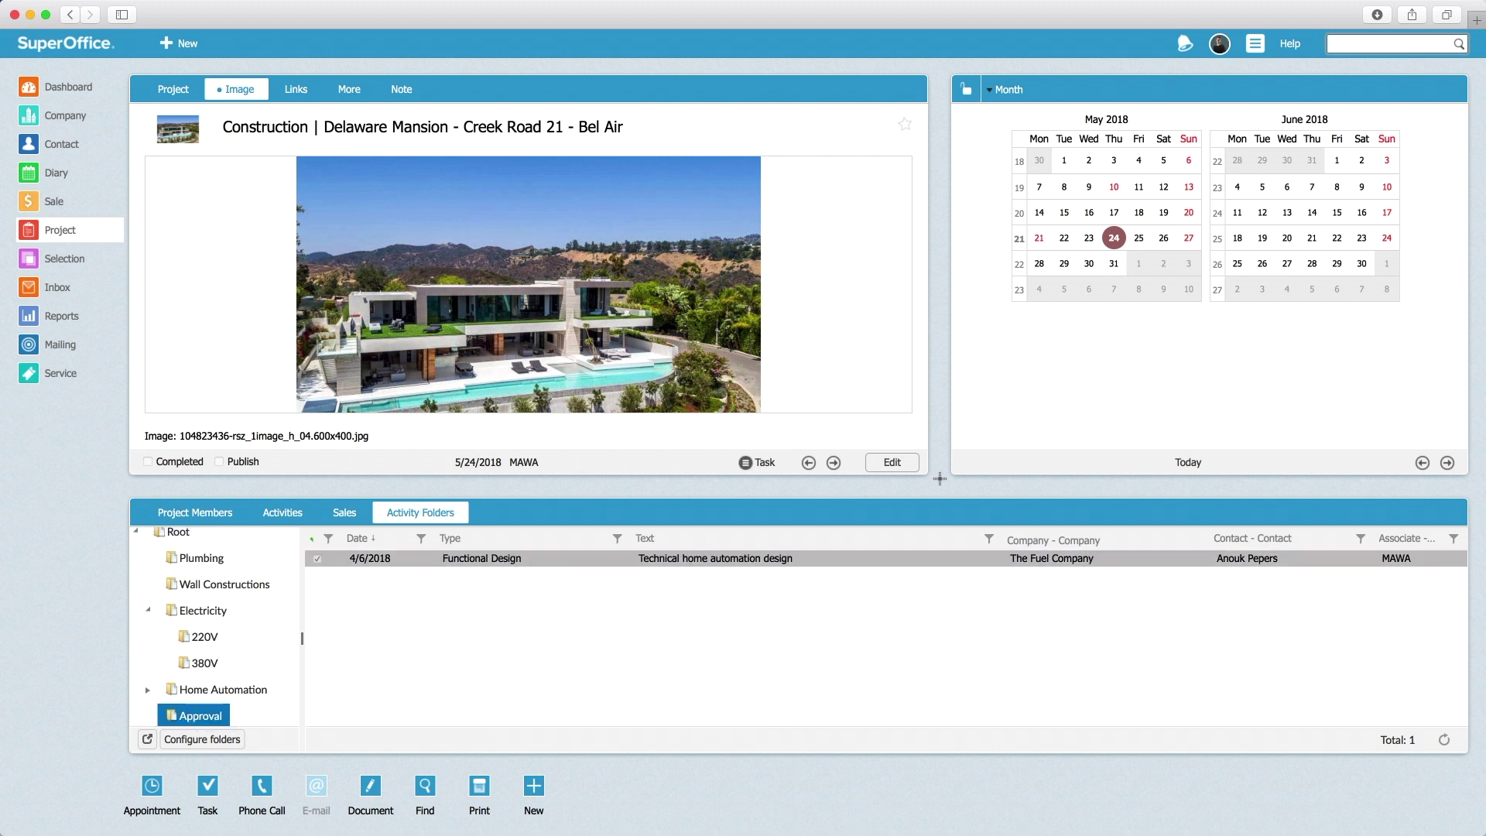
{"action": "left_click", "coordinate": [149, 614]}
{"action": "left_click", "coordinate": [206, 703]}
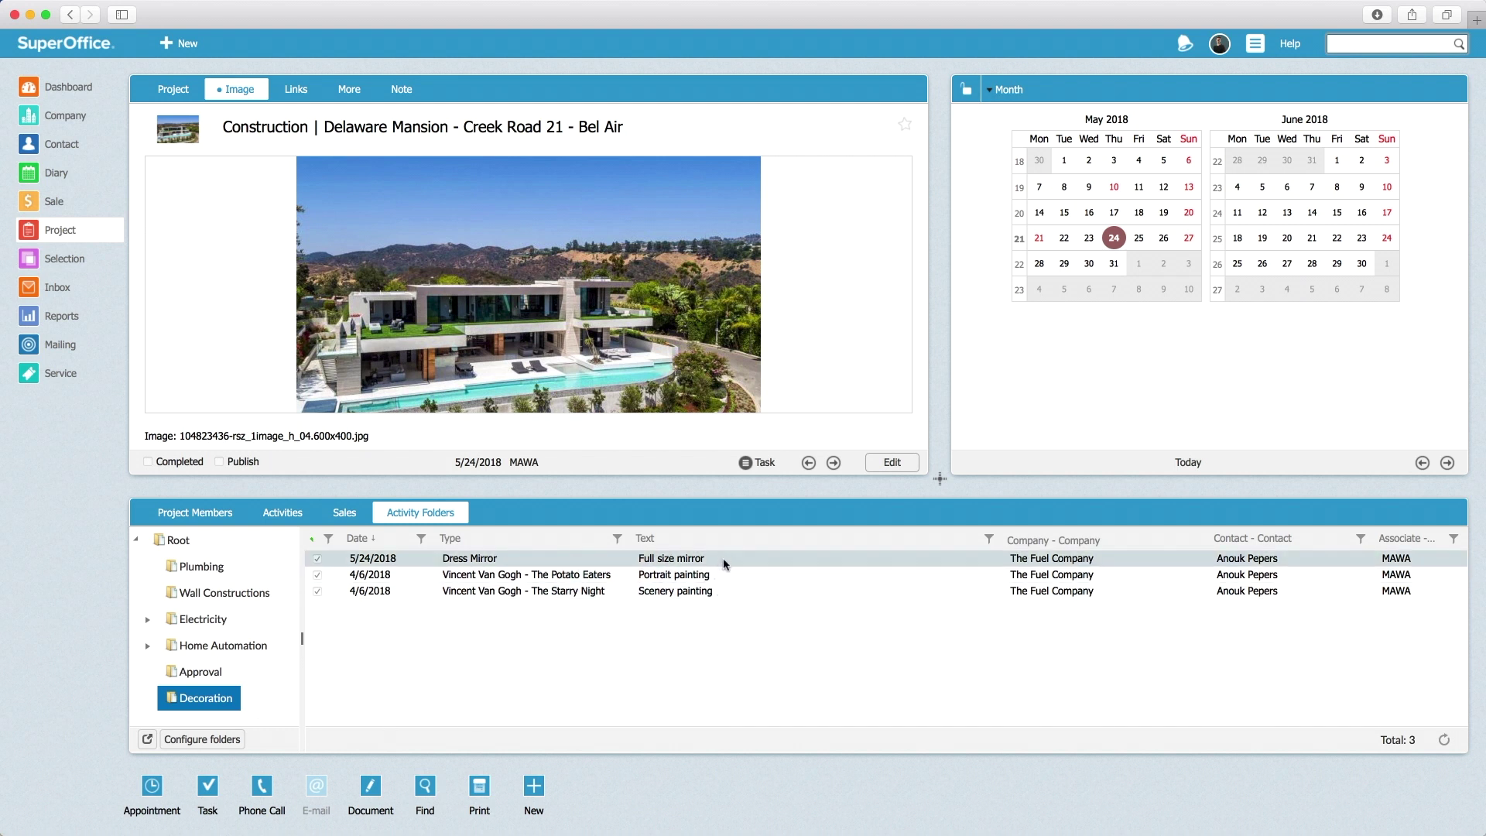
Filter the Decoration list's Text column to entries that contain 'painting'
{"action": "left_click", "coordinate": [991, 542]}
{"action": "left_click", "coordinate": [1047, 581]}
{"action": "left_click", "coordinate": [1025, 683]}
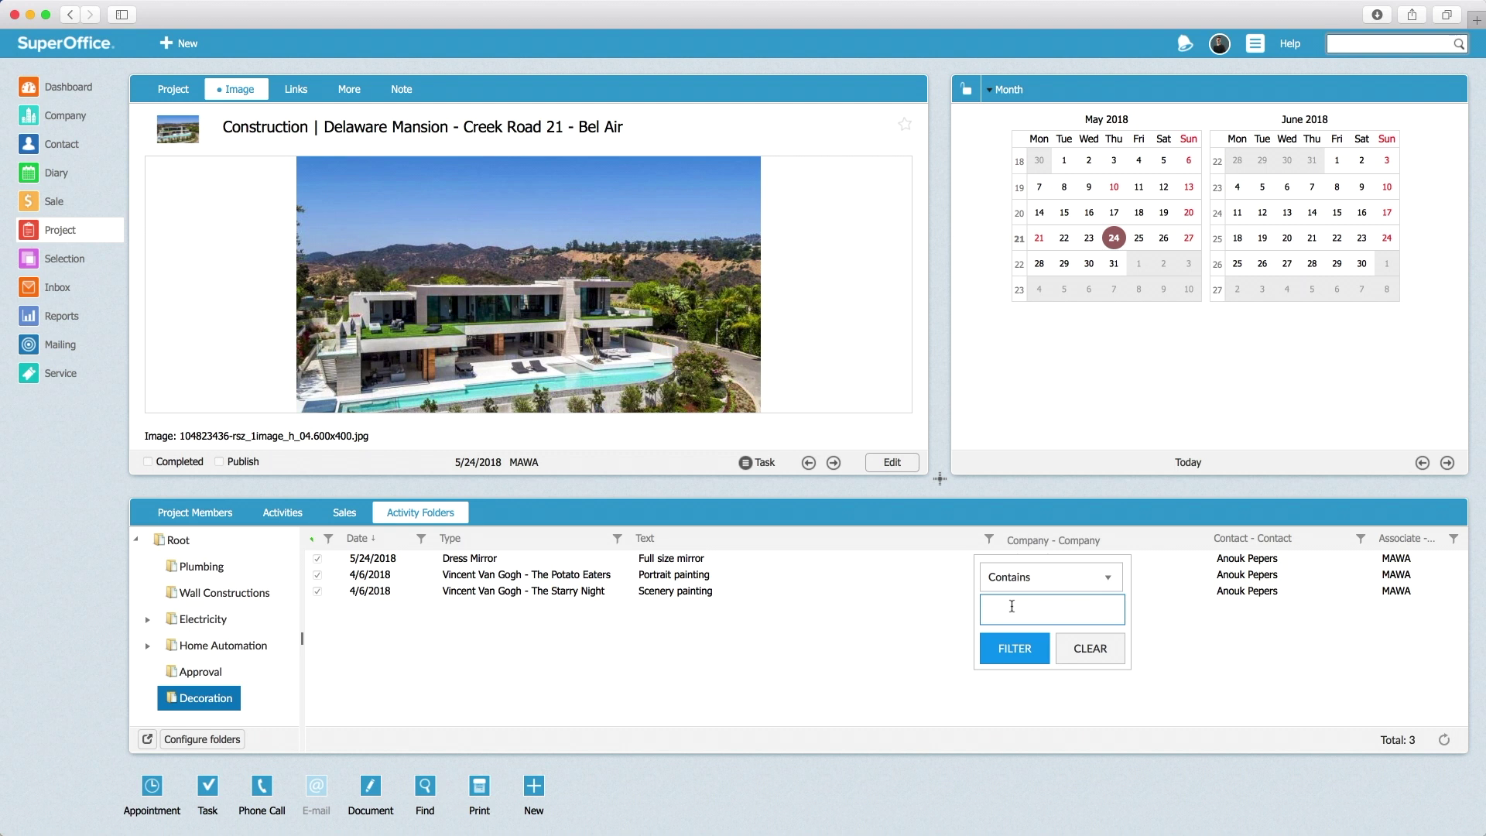
{"action": "type", "text": "painting"}
{"action": "key", "text": "Return"}
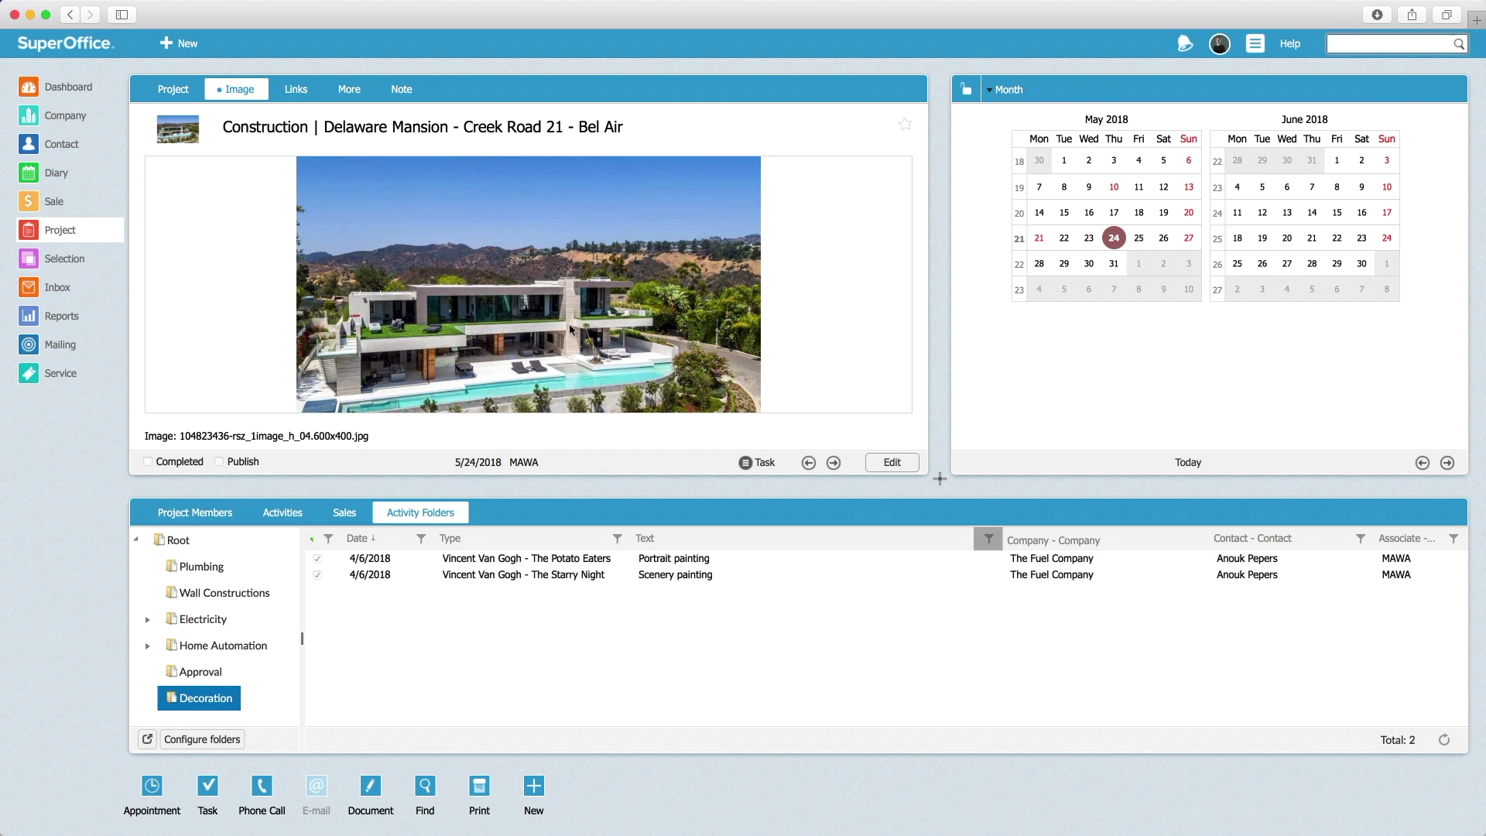
In a pop-out folder window, move Z-Wave Switch for Stove from Appliances into Light Bulbs
{"action": "left_click", "coordinate": [146, 741]}
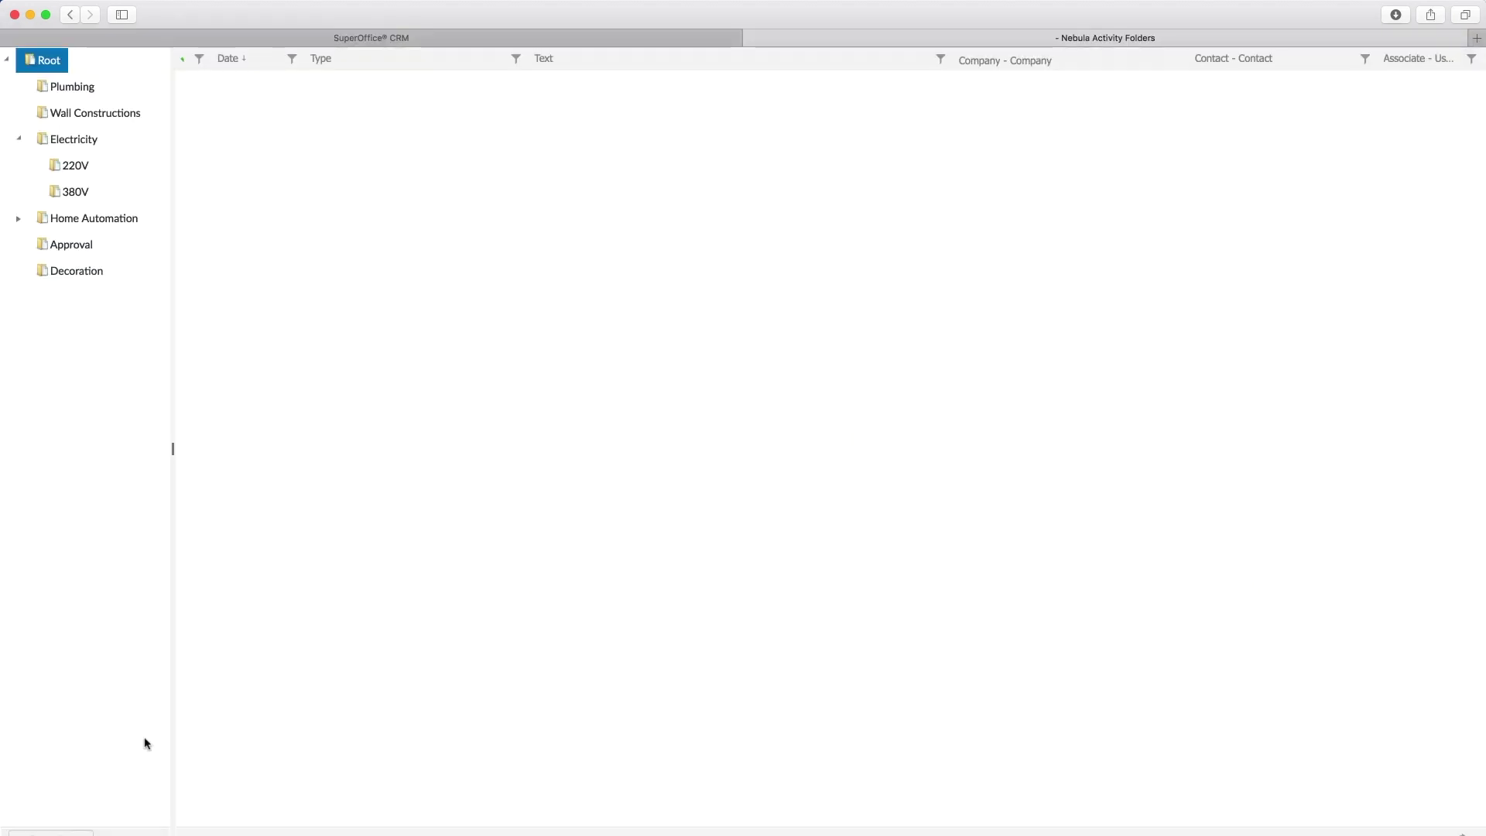
{"action": "left_click", "coordinate": [19, 219]}
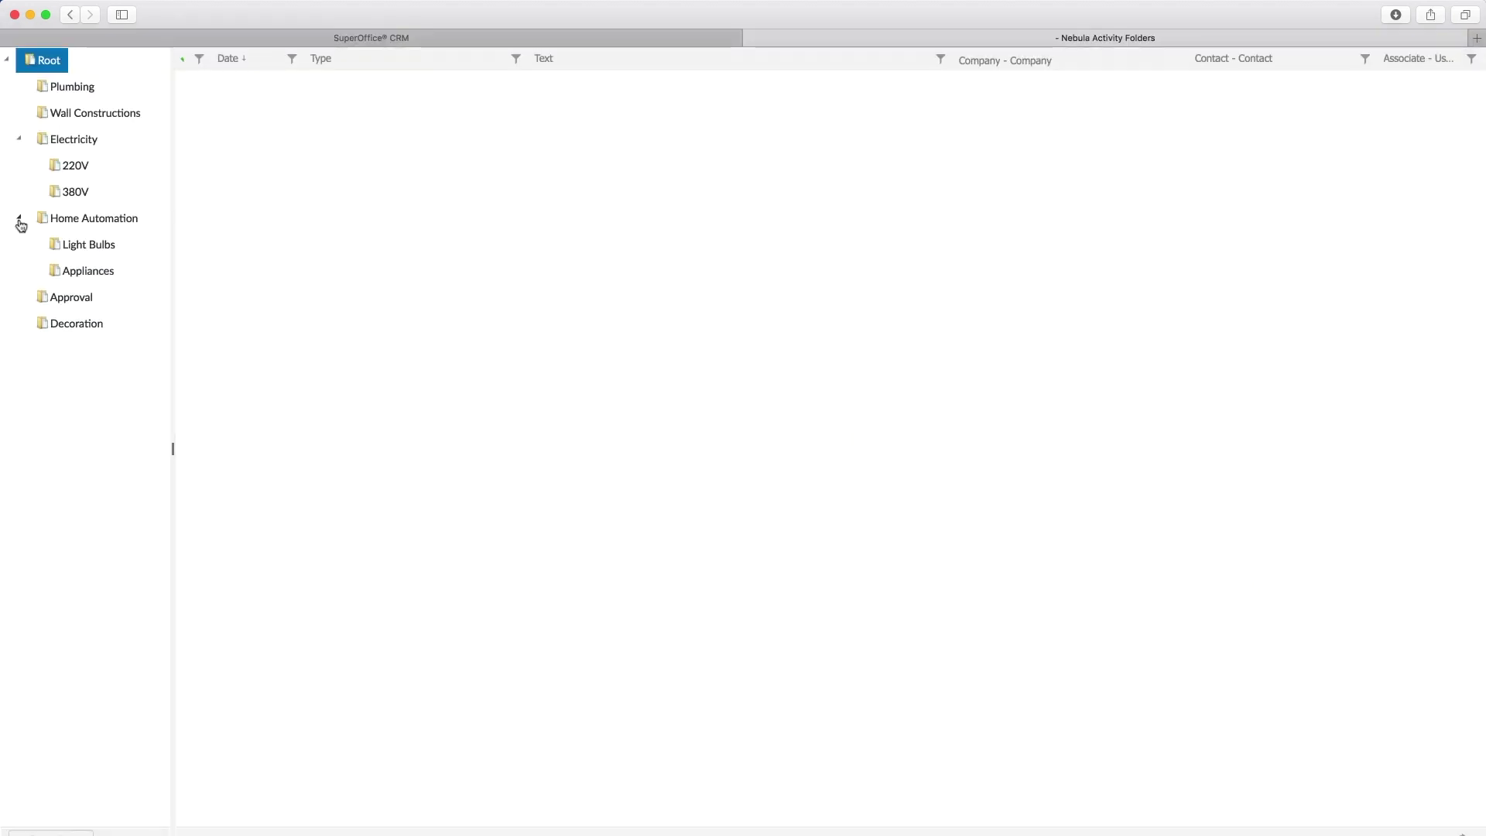
{"action": "left_click", "coordinate": [87, 245]}
{"action": "left_click", "coordinate": [109, 272]}
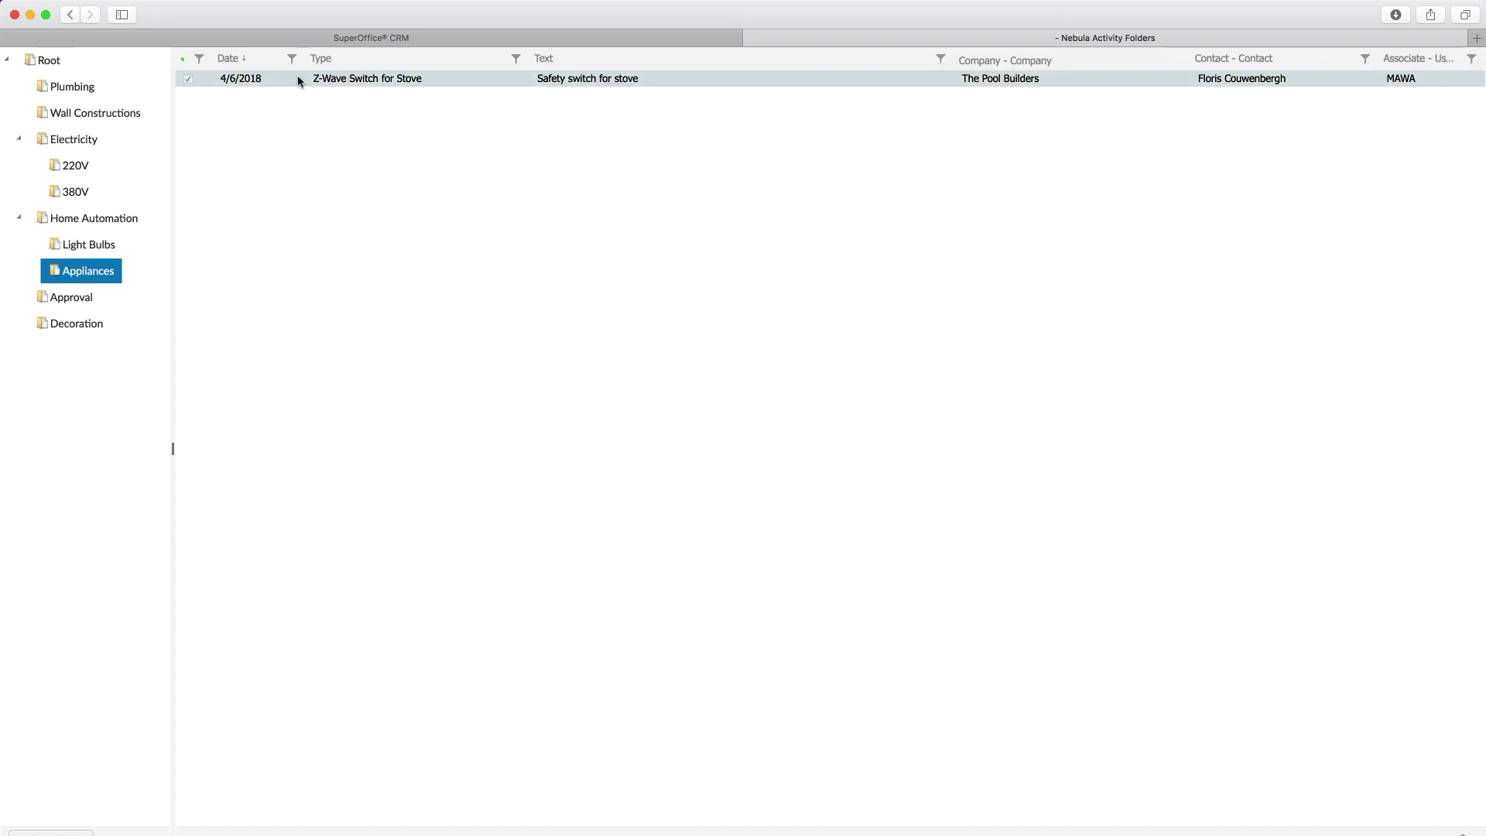
{"action": "left_click_drag", "start_coordinate": [298, 77], "coordinate": [93, 246]}
{"action": "left_click", "coordinate": [102, 256]}
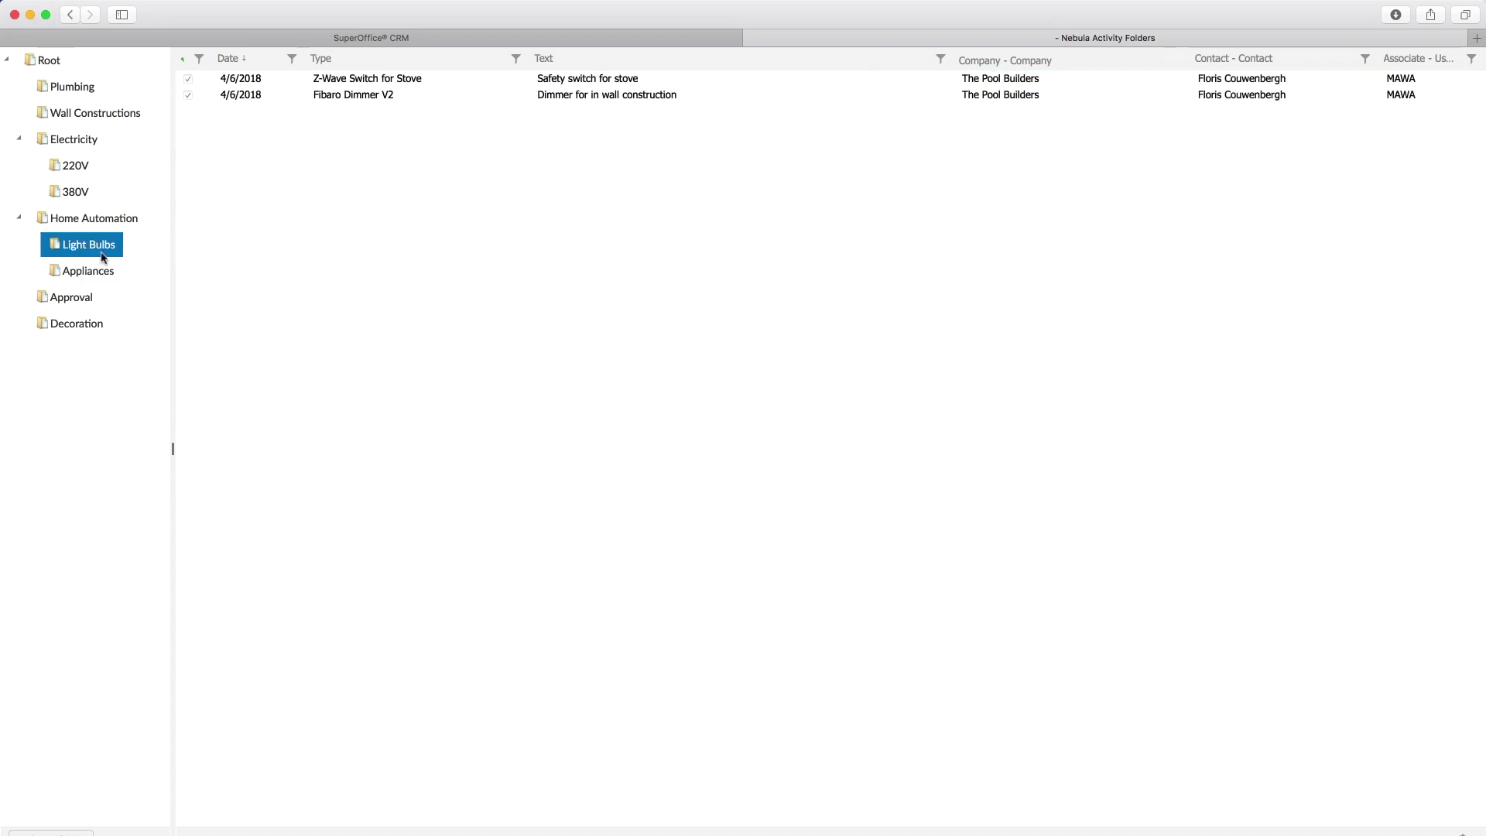